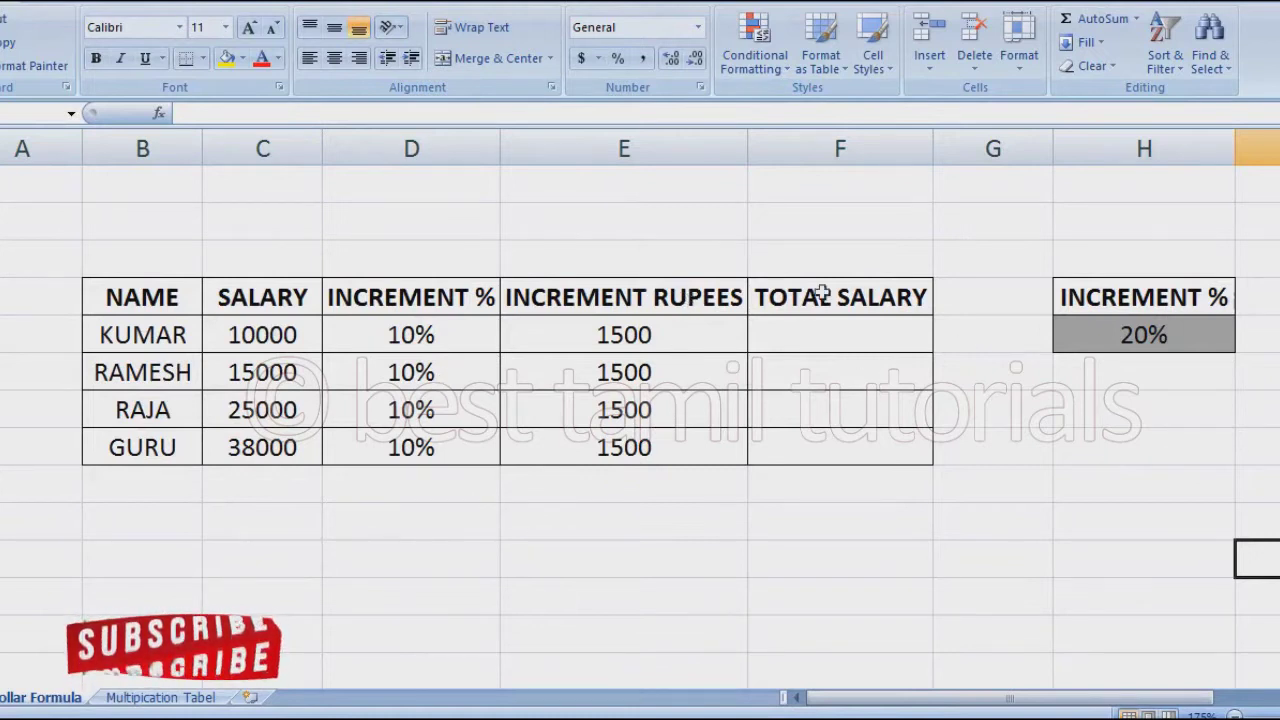
Enter =C5*D5 in KUMAR's TOTAL SALARY cell F5, giving 1000
click(858, 342)
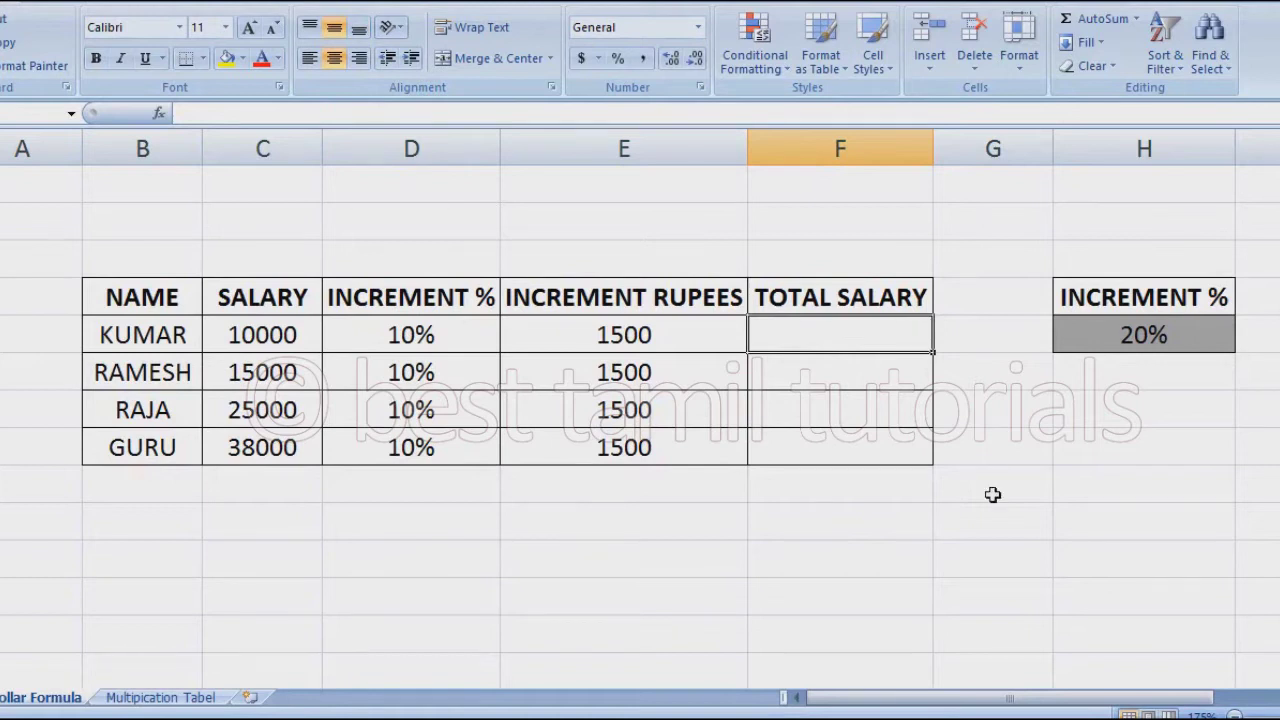
text(=)
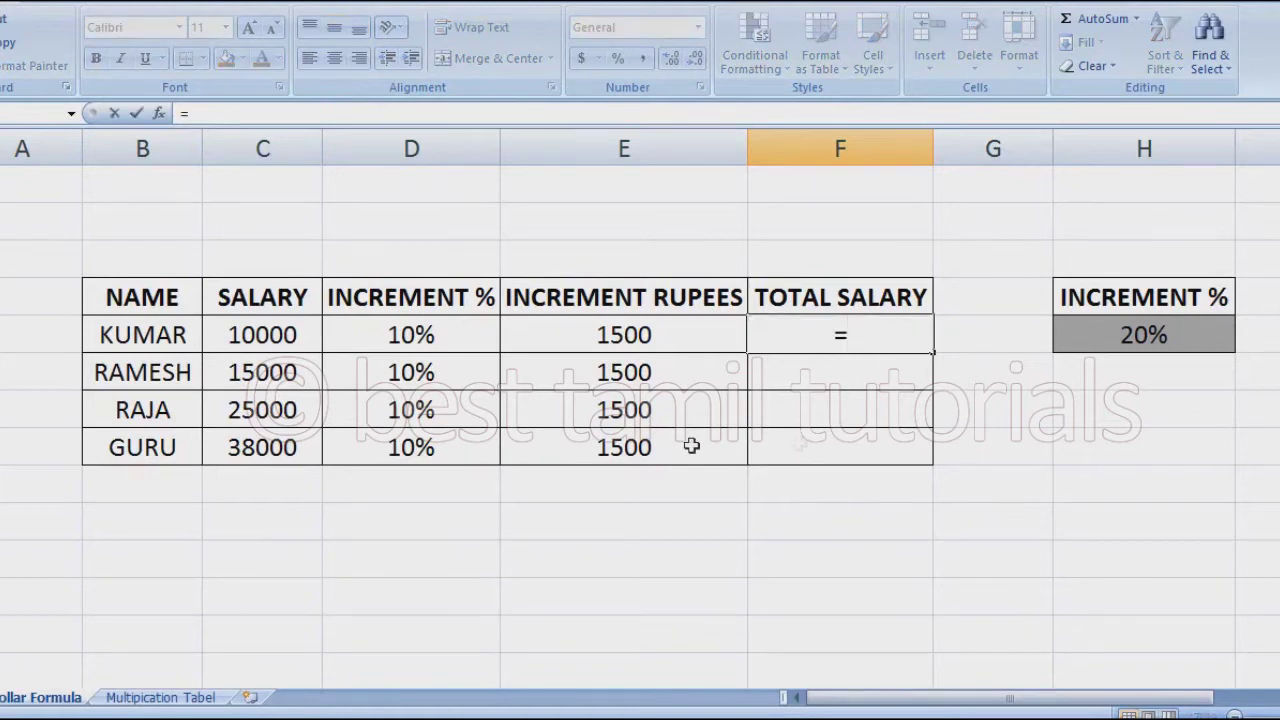
click(277, 338)
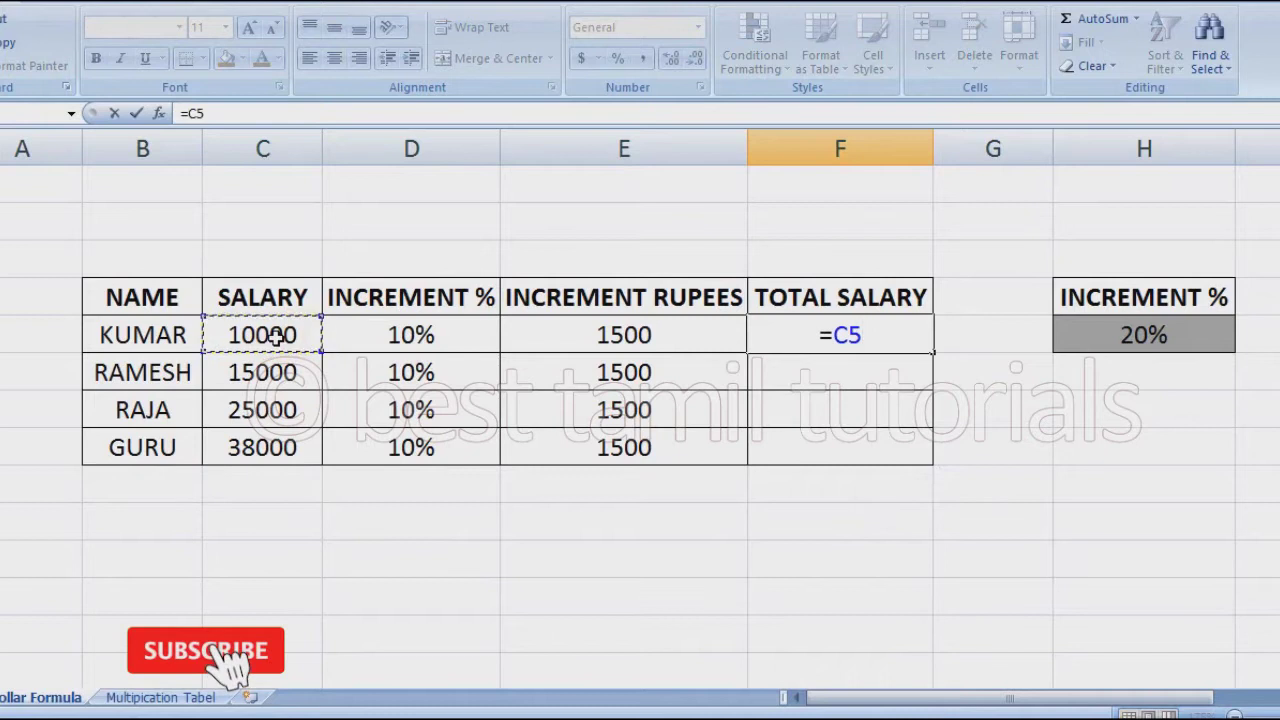
text(*)
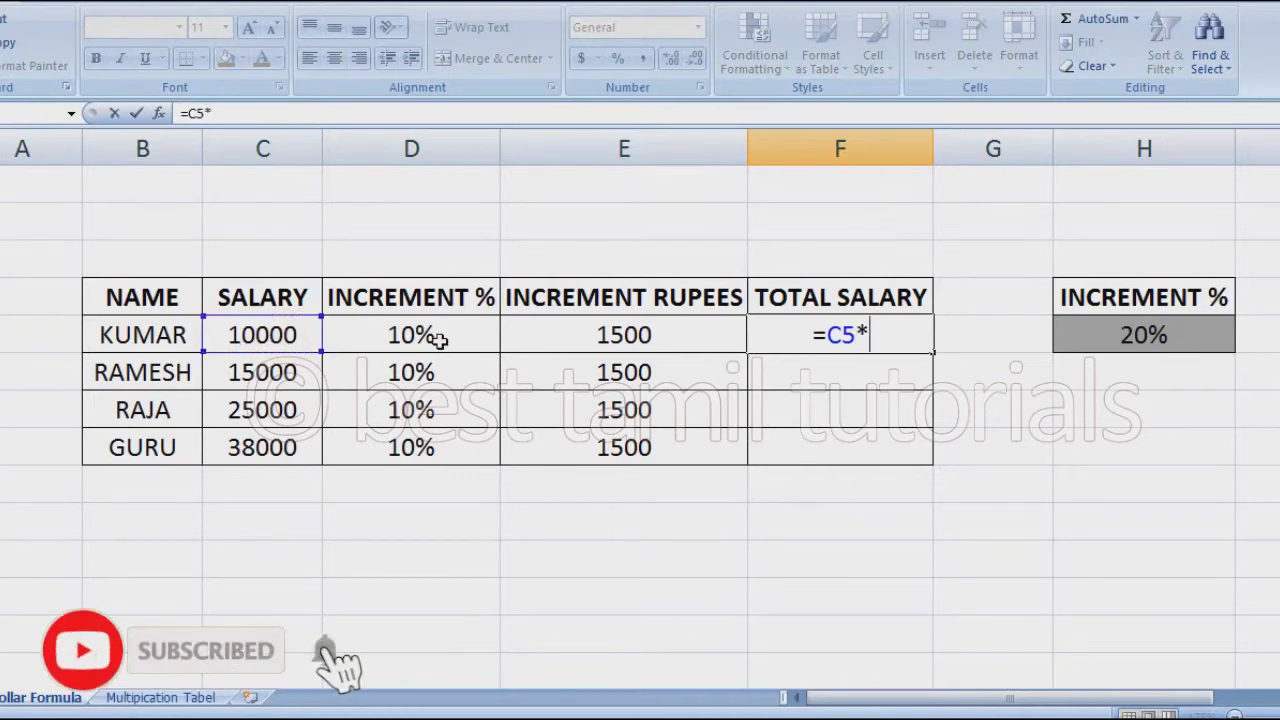
click(439, 341)
key(Return)
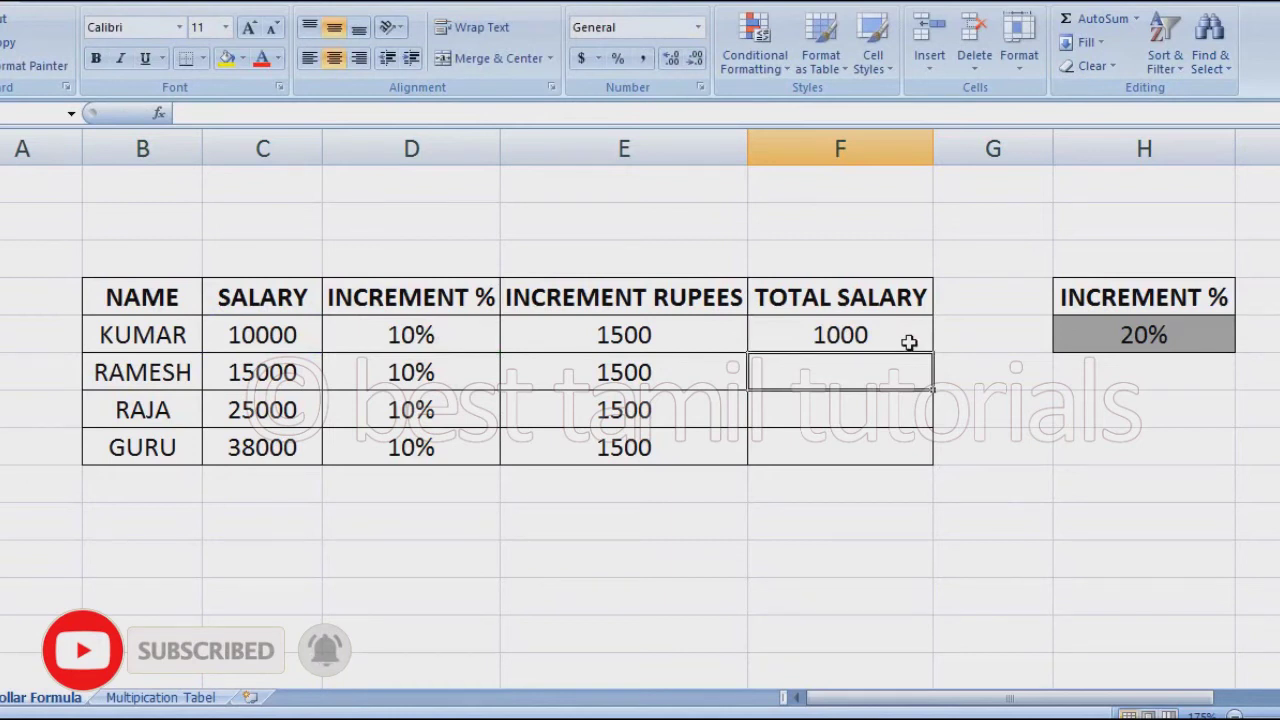
click(906, 341)
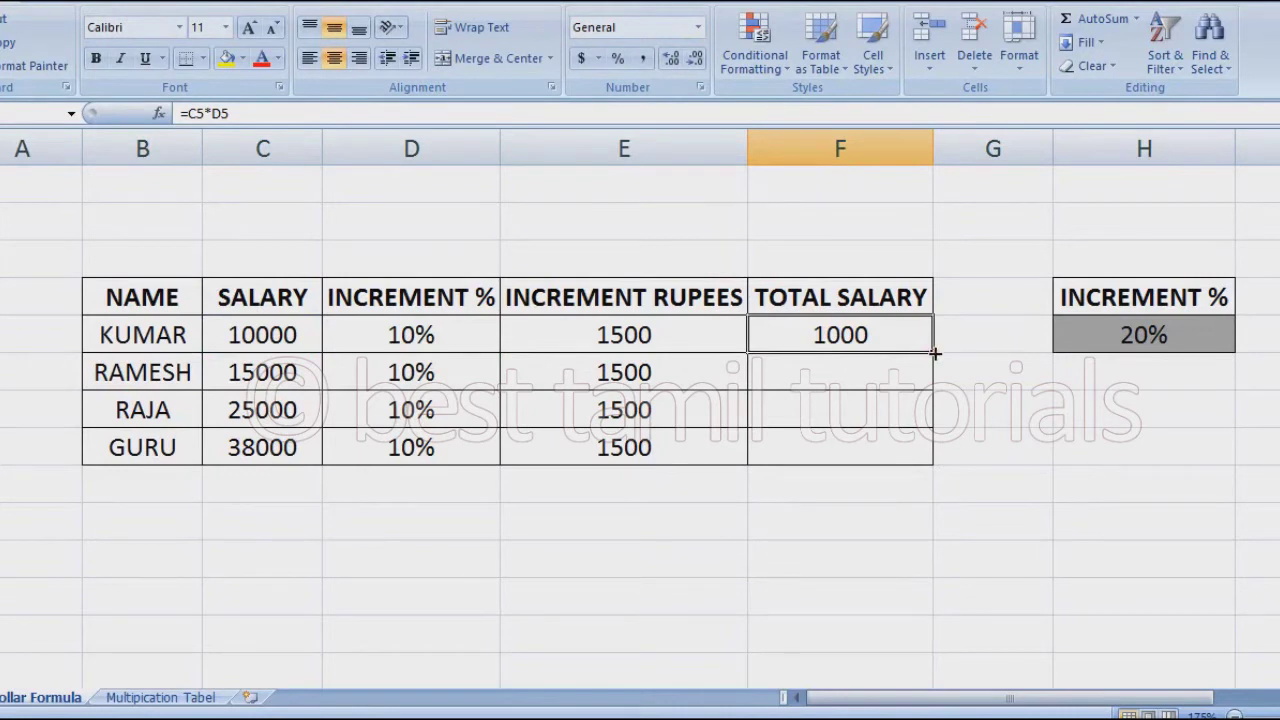
Fill F5's =C5*D5 down to F8 and inspect the adjusted formulas in F6 and F7
double_click(933, 352)
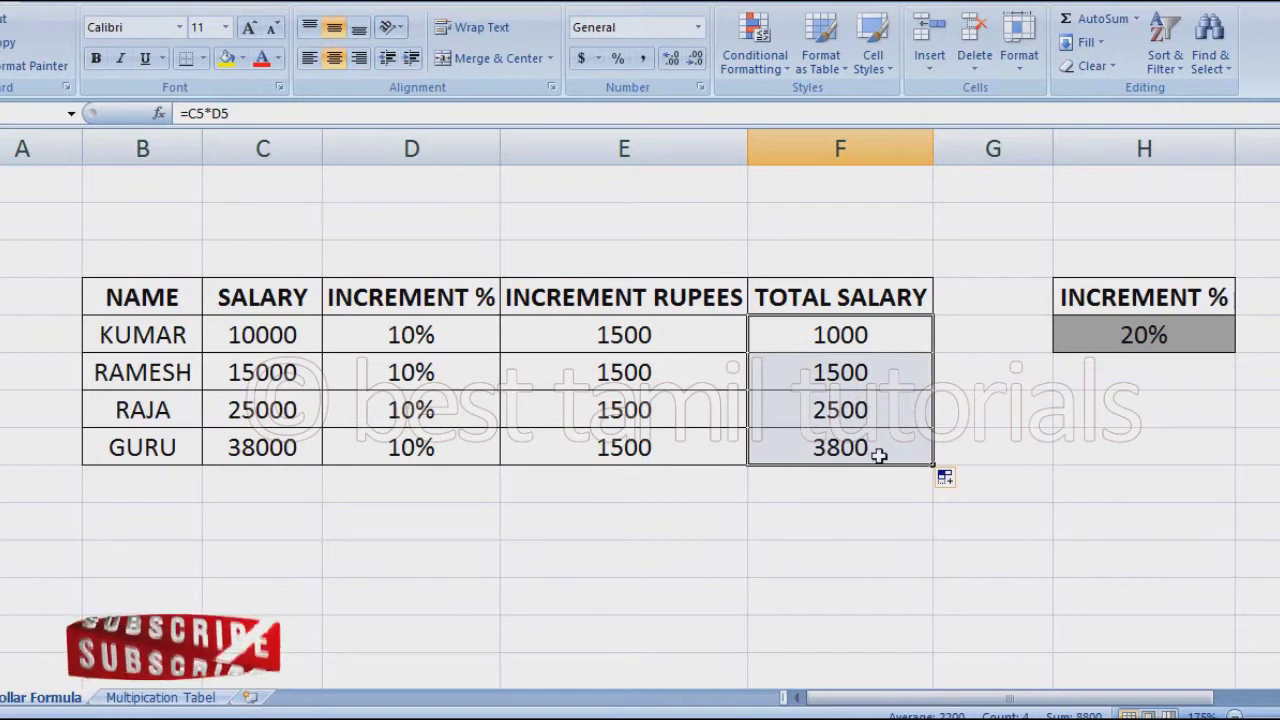
click(882, 373)
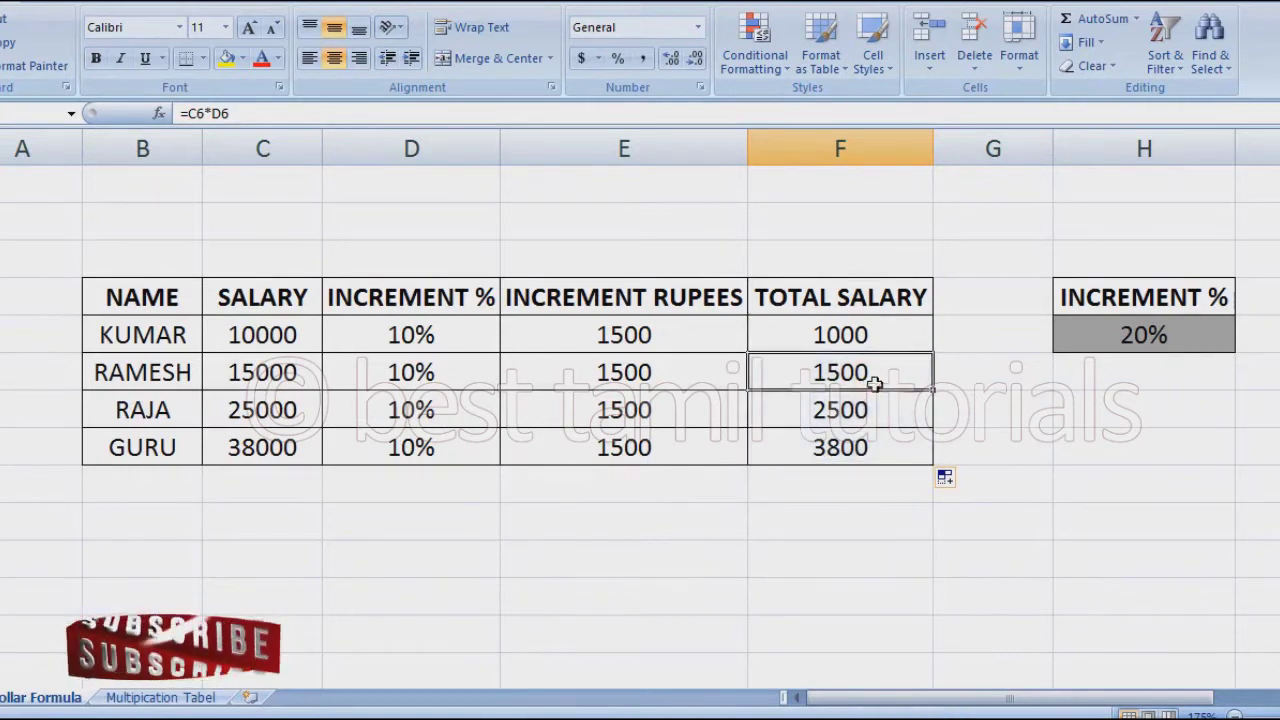
double_click(874, 383)
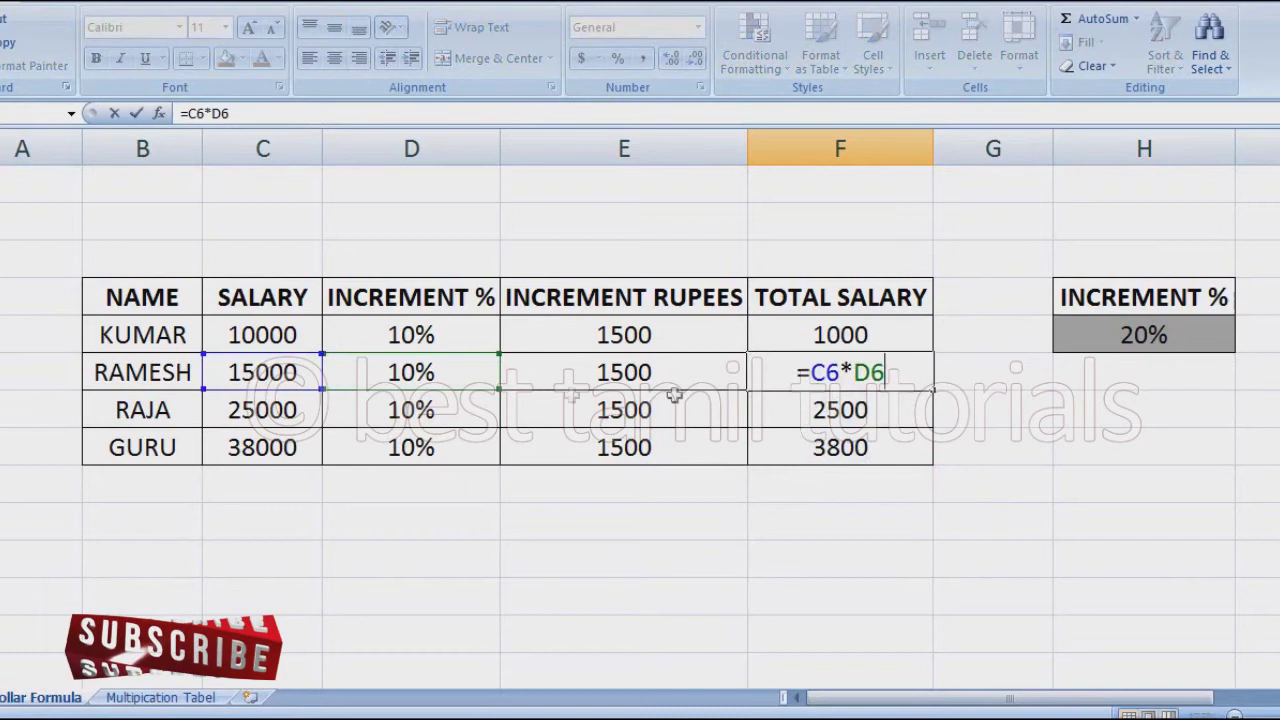
key(Return)
double_click(878, 409)
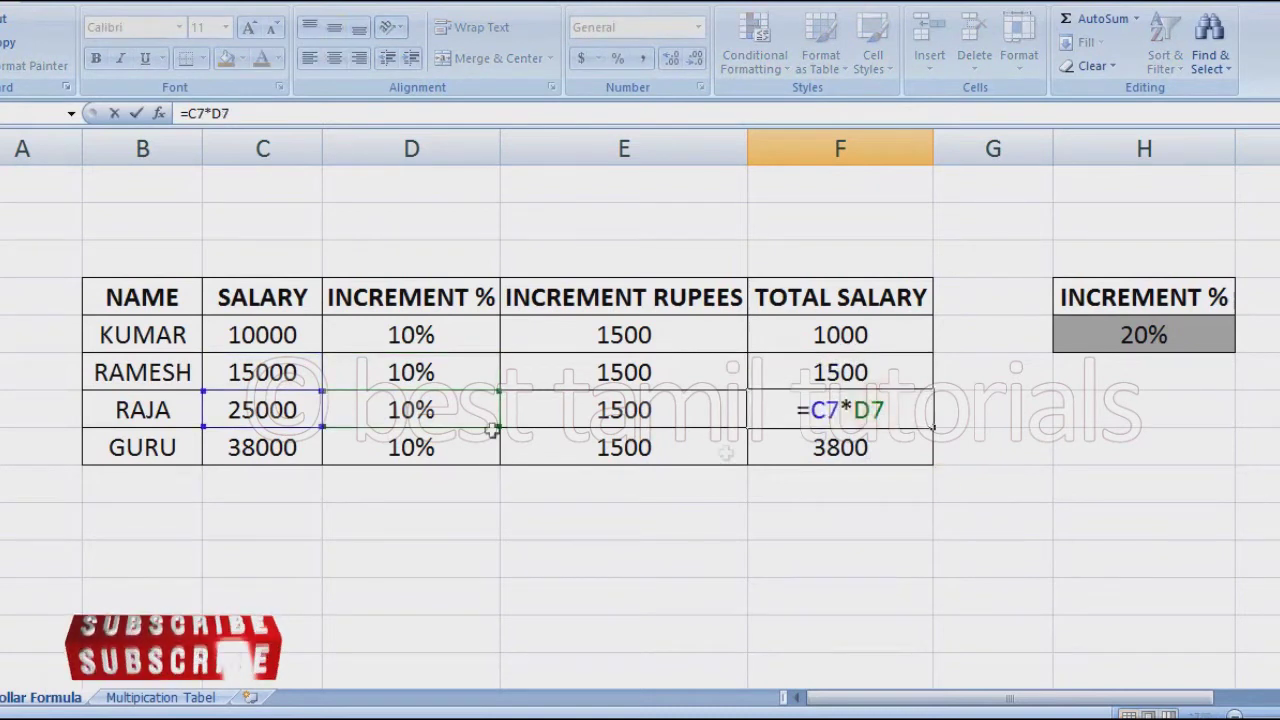
key(Return)
Clear the totals from F5:F8
drag(933, 428, 928, 443)
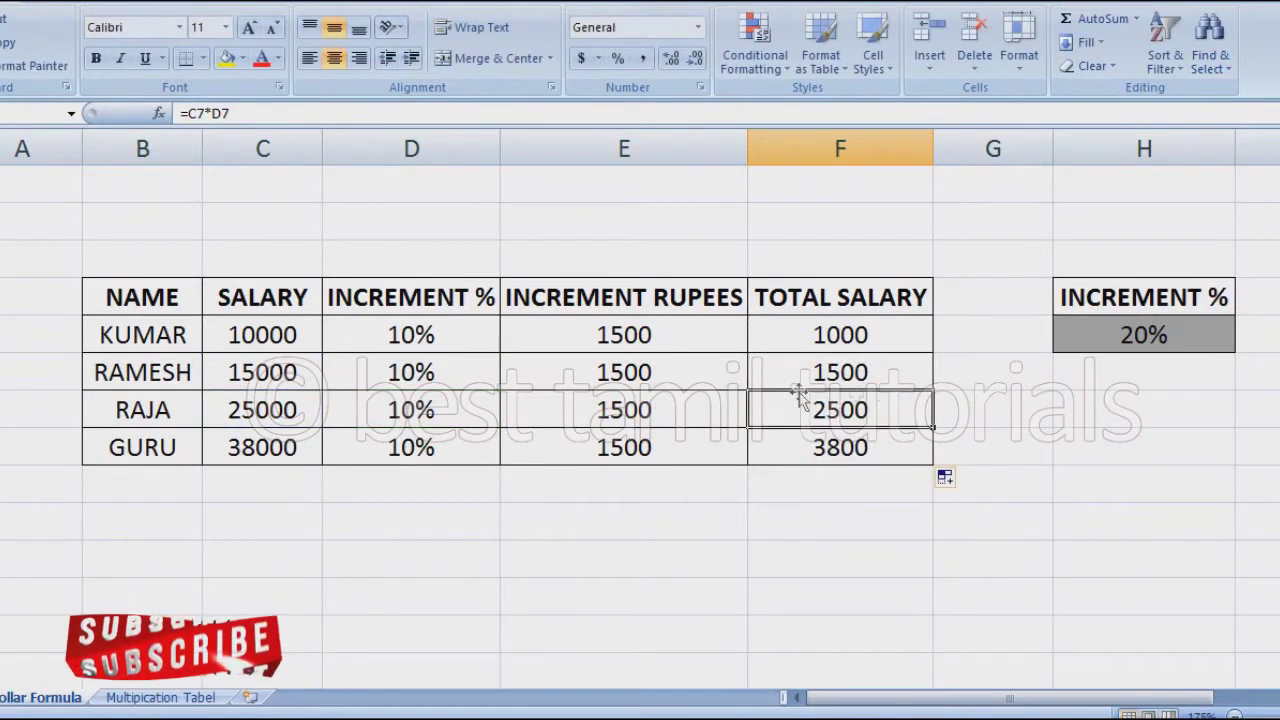
click(887, 338)
drag(887, 338, 887, 459)
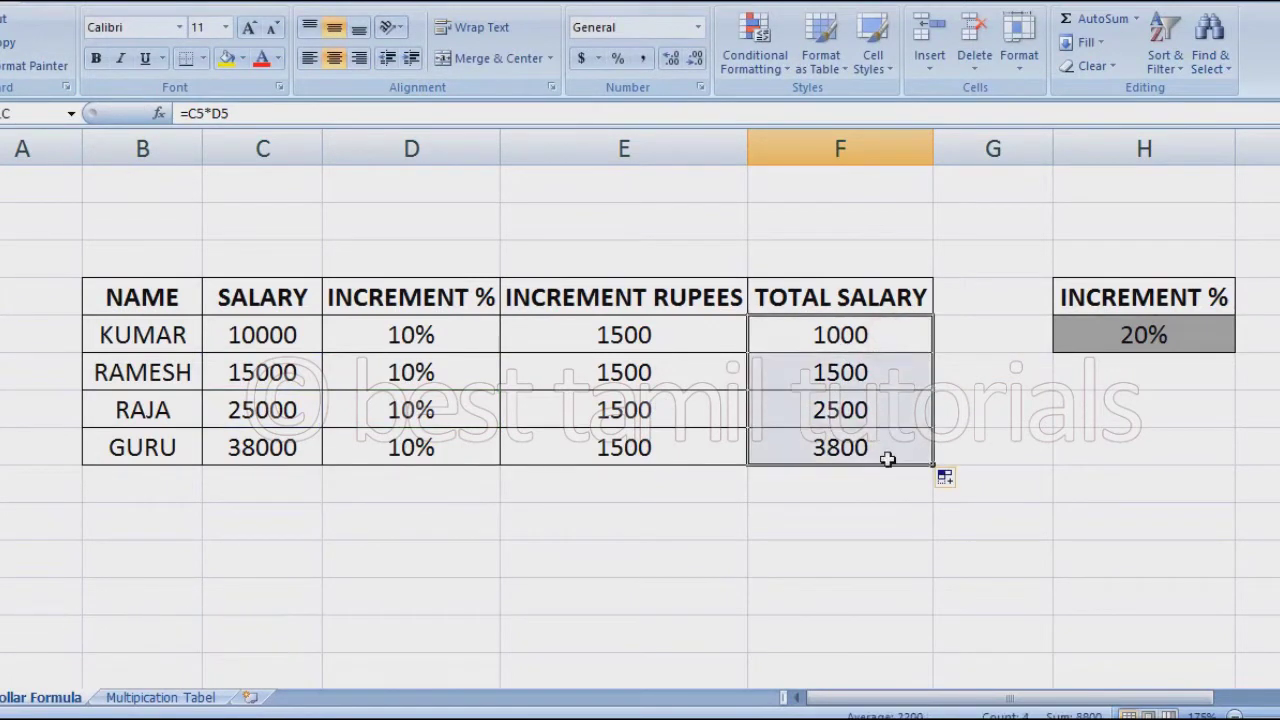
key(Delete)
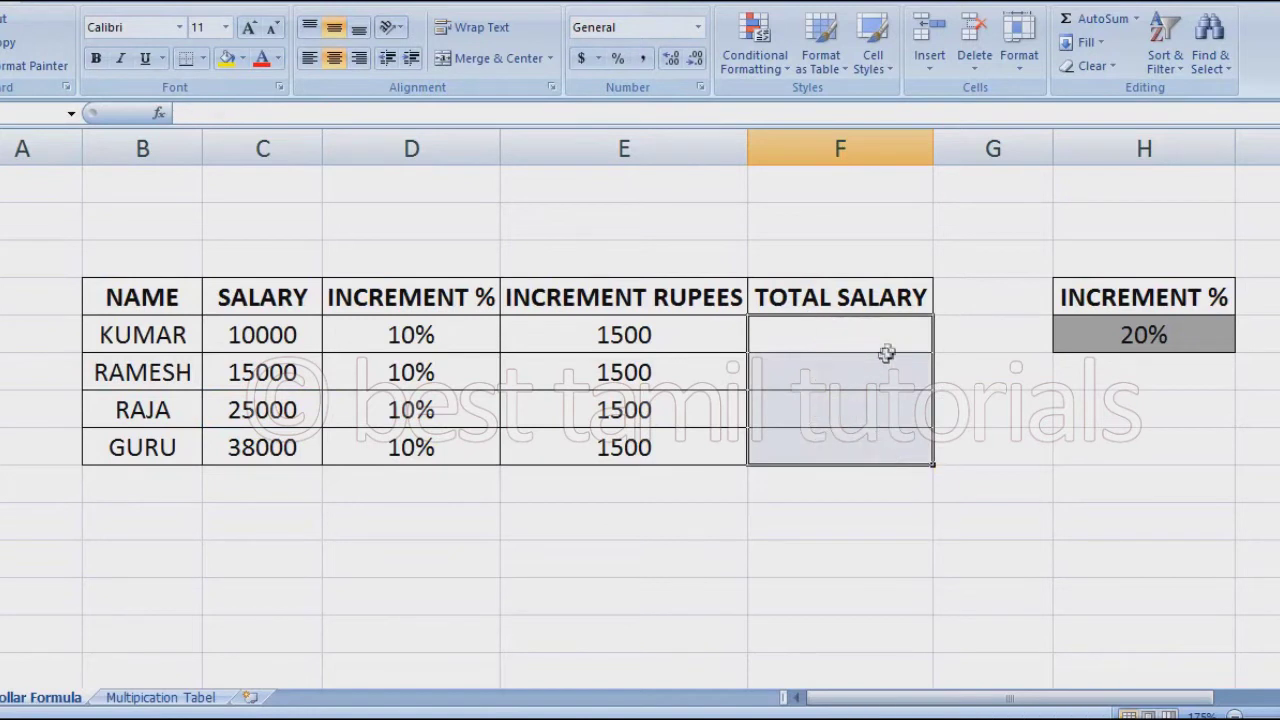
Enter =C5+E5 in F5 to add the increment rupees to KUMAR's salary
click(889, 345)
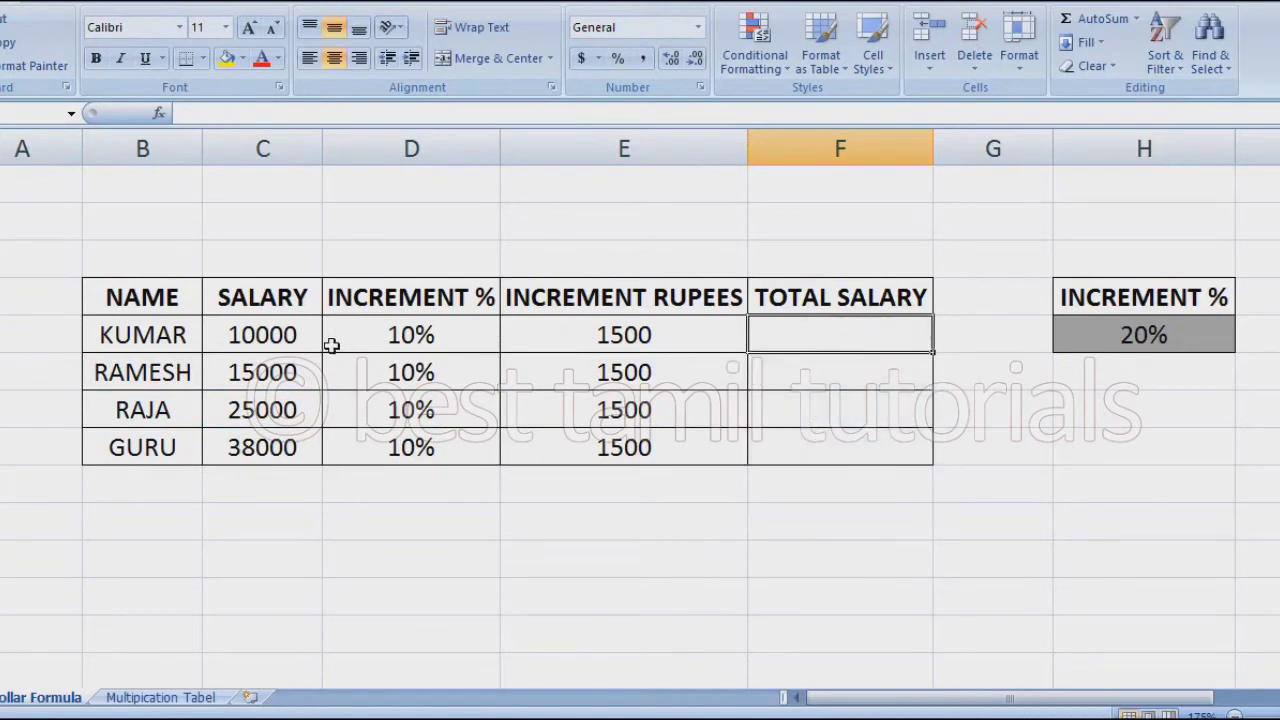
text(=)
click(293, 337)
text(+)
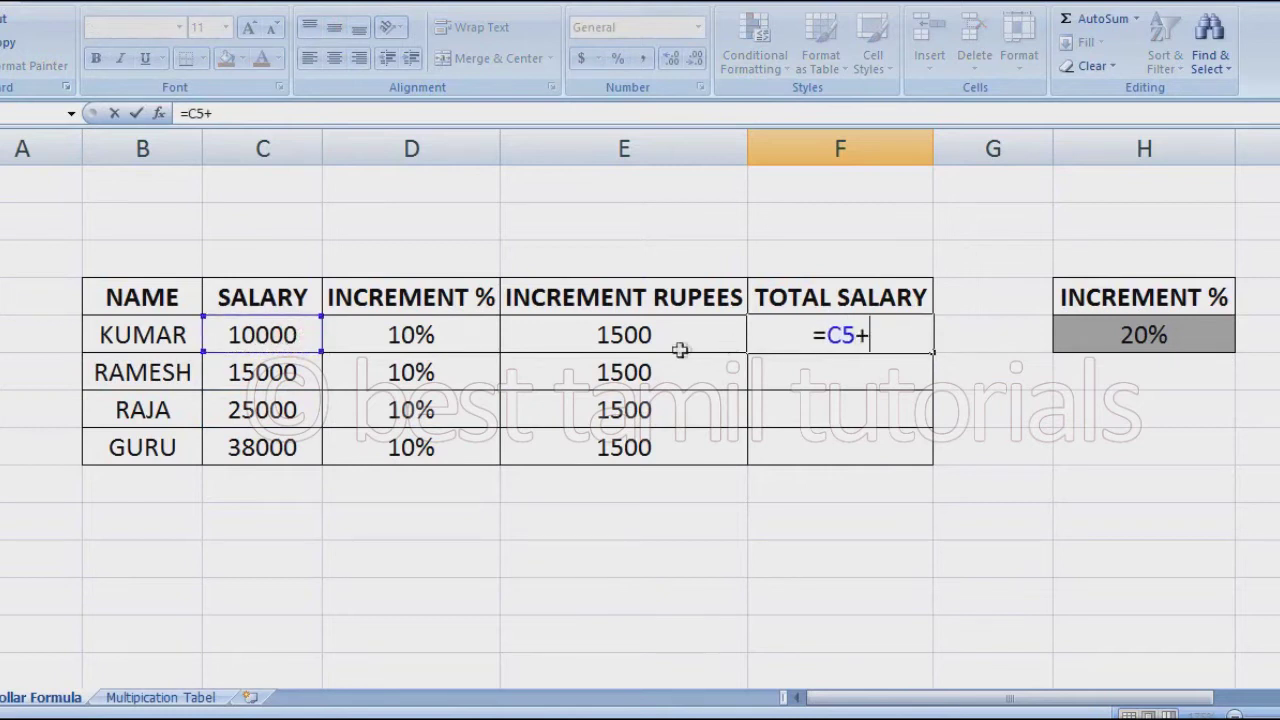
click(674, 337)
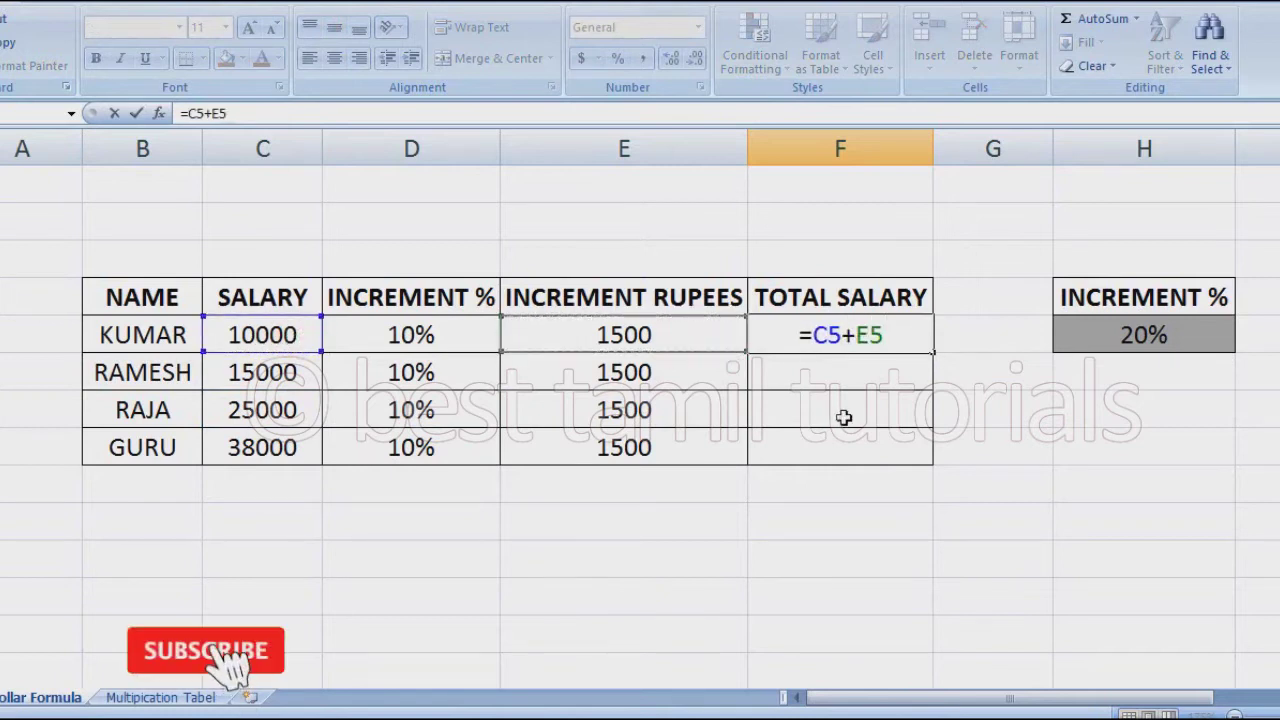
key(Return)
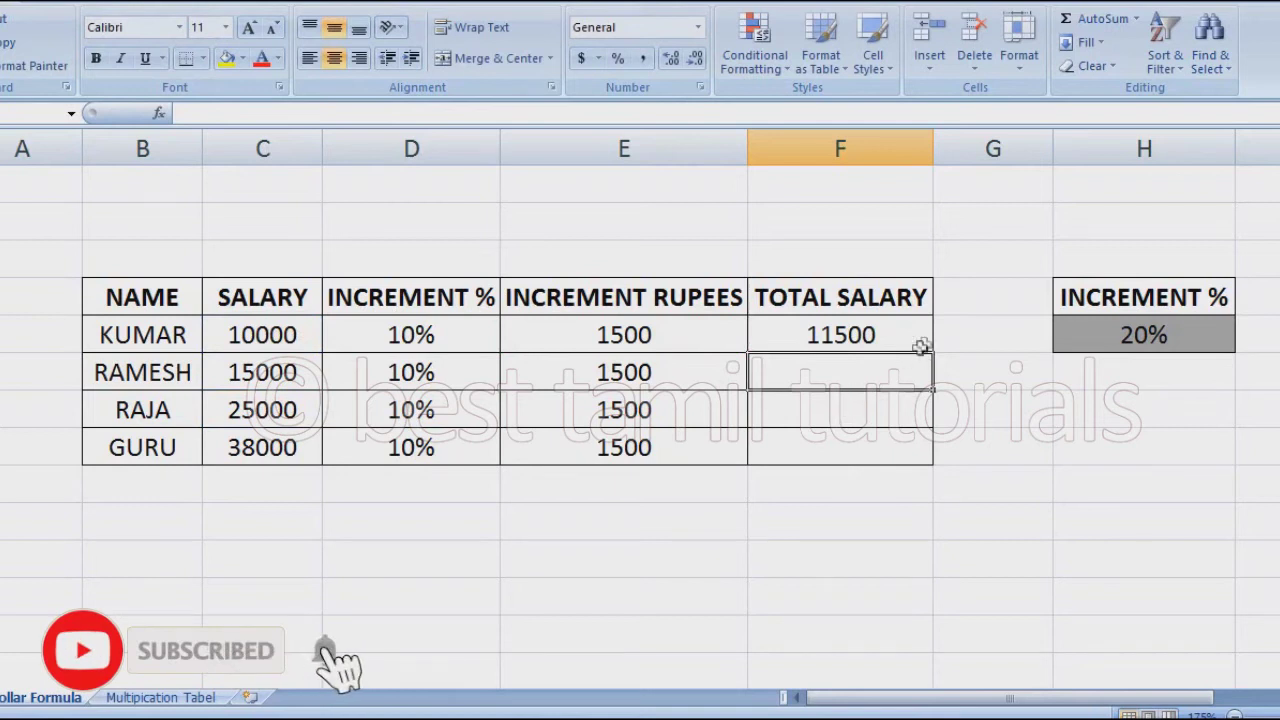
Fill =C5+E5 down to F8 (11500 to 39500), then clear F5:F8
click(908, 333)
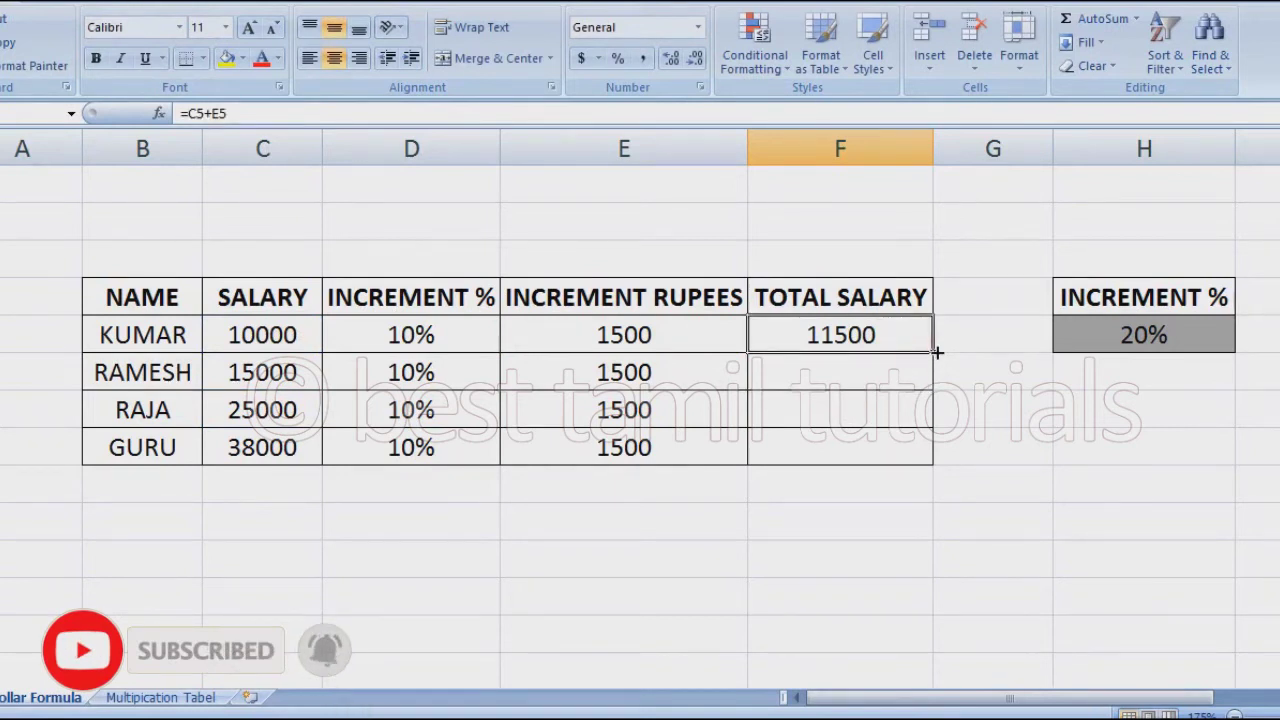
double_click(936, 352)
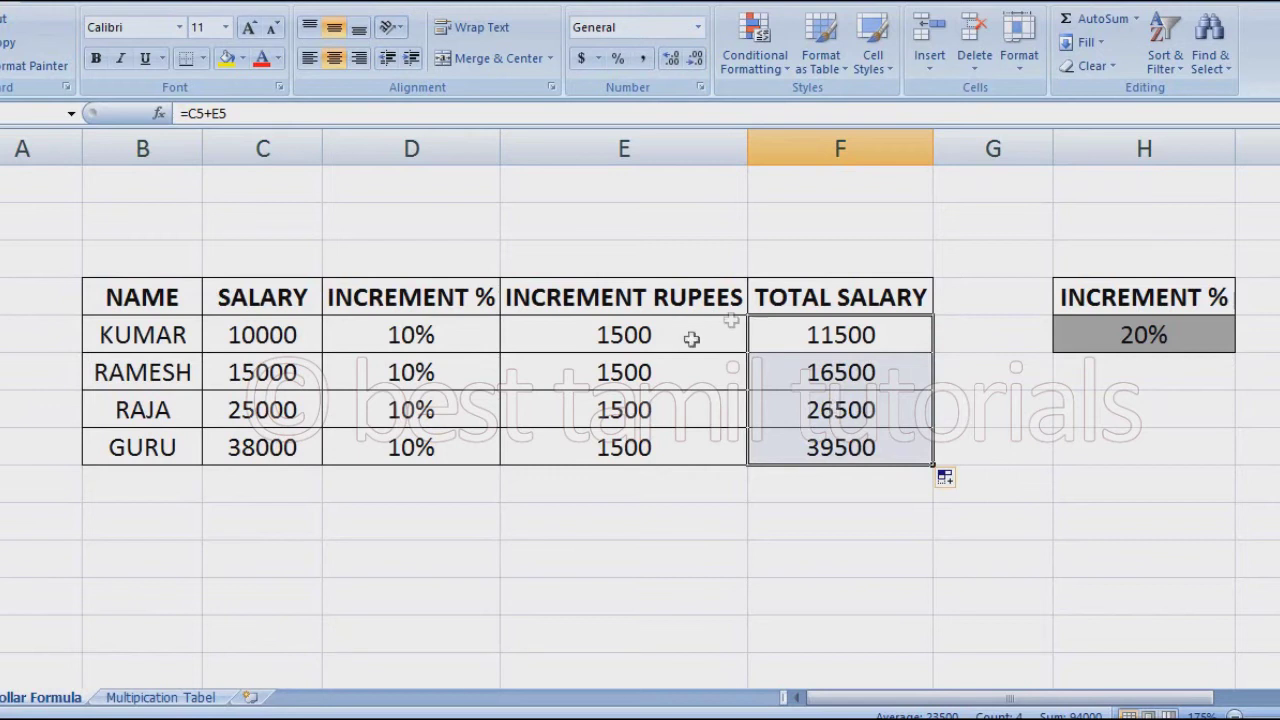
key(Delete)
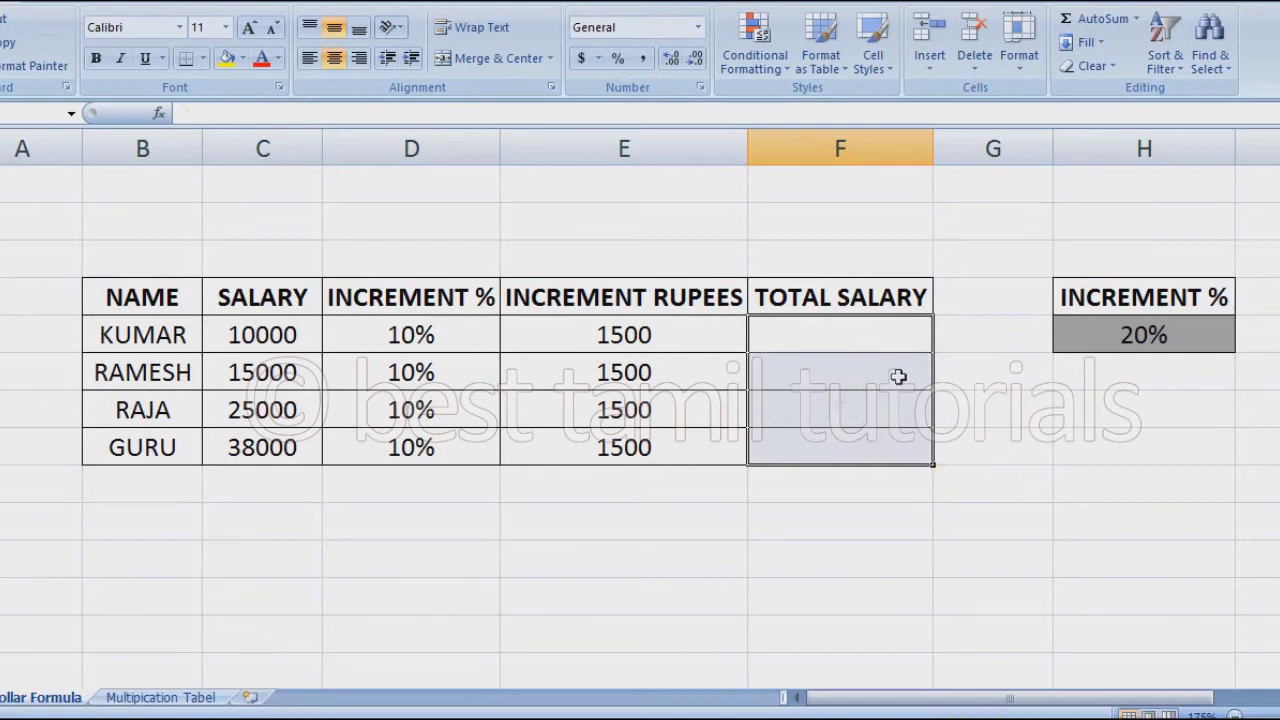
Enter =C5+C5*D5 in F5 for KUMAR's total salary
click(855, 402)
click(858, 335)
text(=)
click(292, 337)
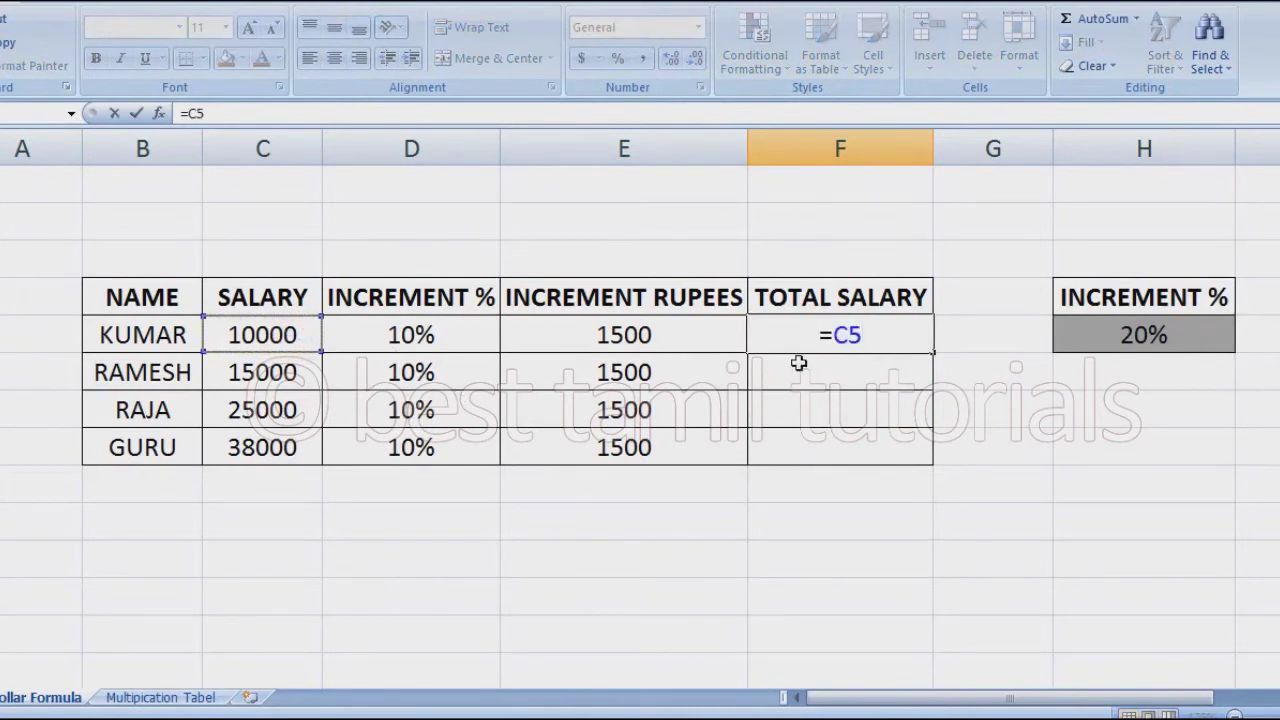
text(+)
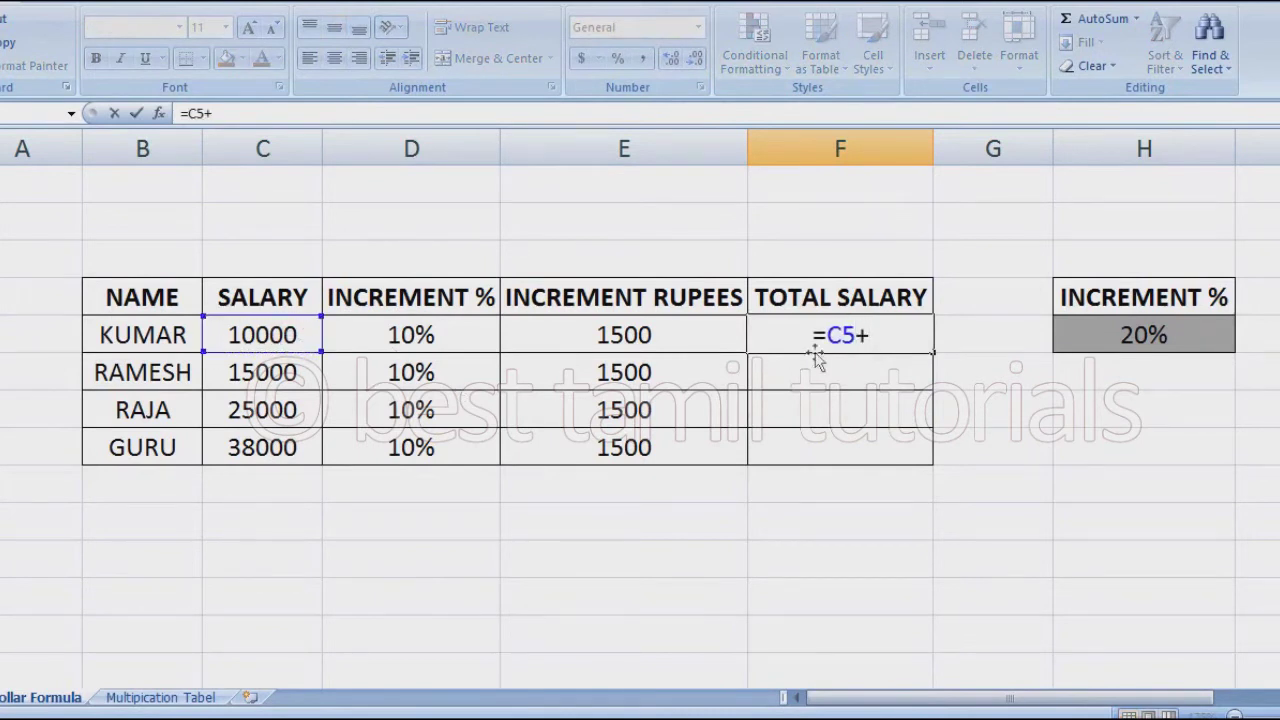
click(300, 334)
text(*)
click(430, 336)
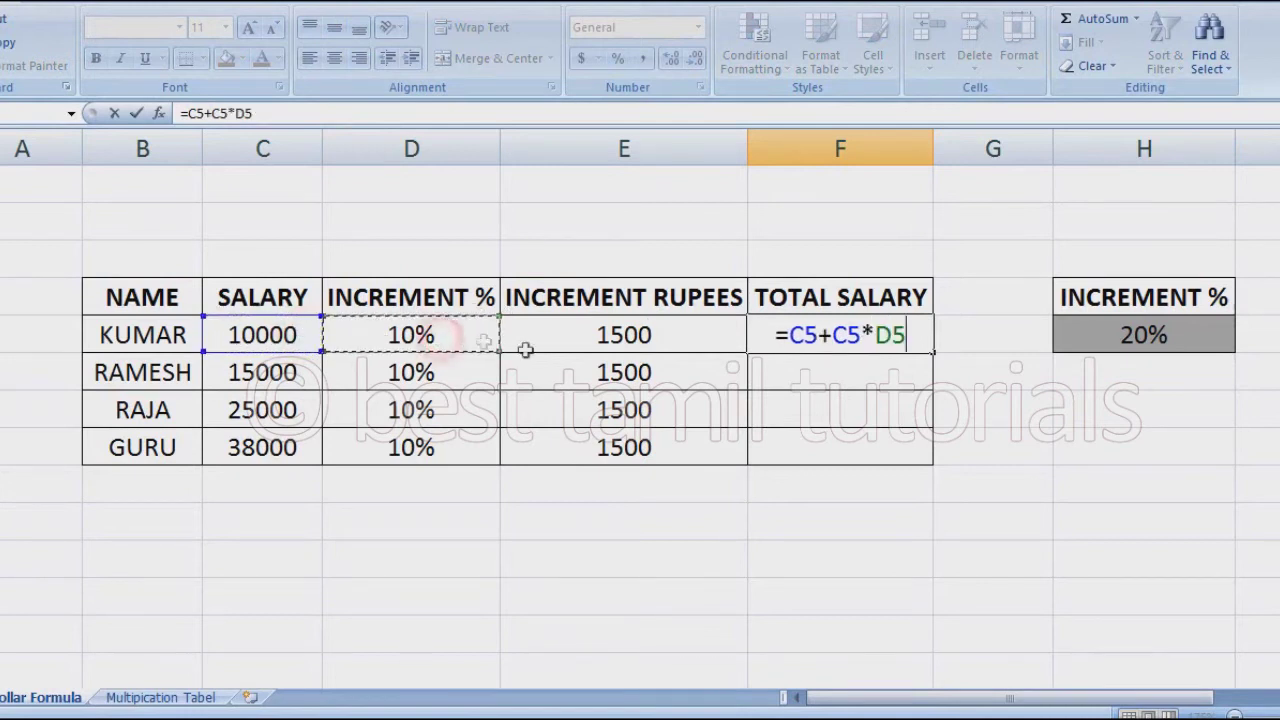
key(Return)
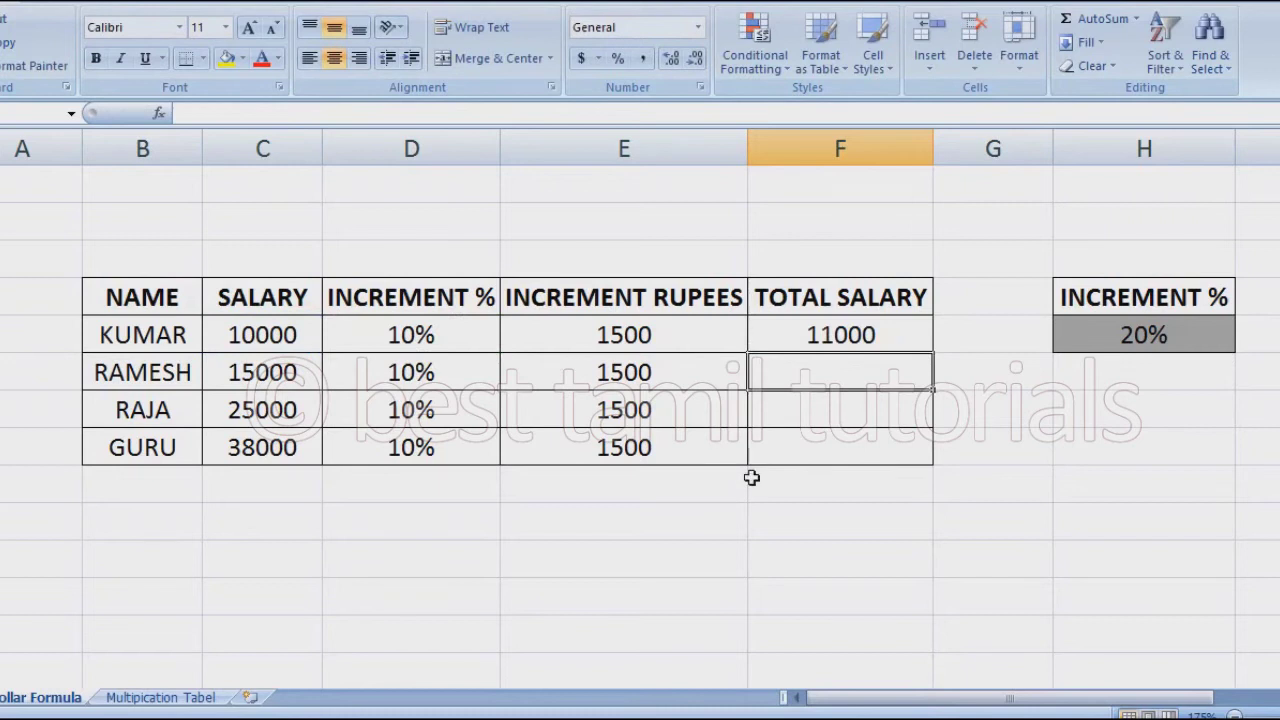
Fill =C5+C5*D5 down to F8 (11000 to 41800), then remove the totals again
click(830, 345)
double_click(893, 345)
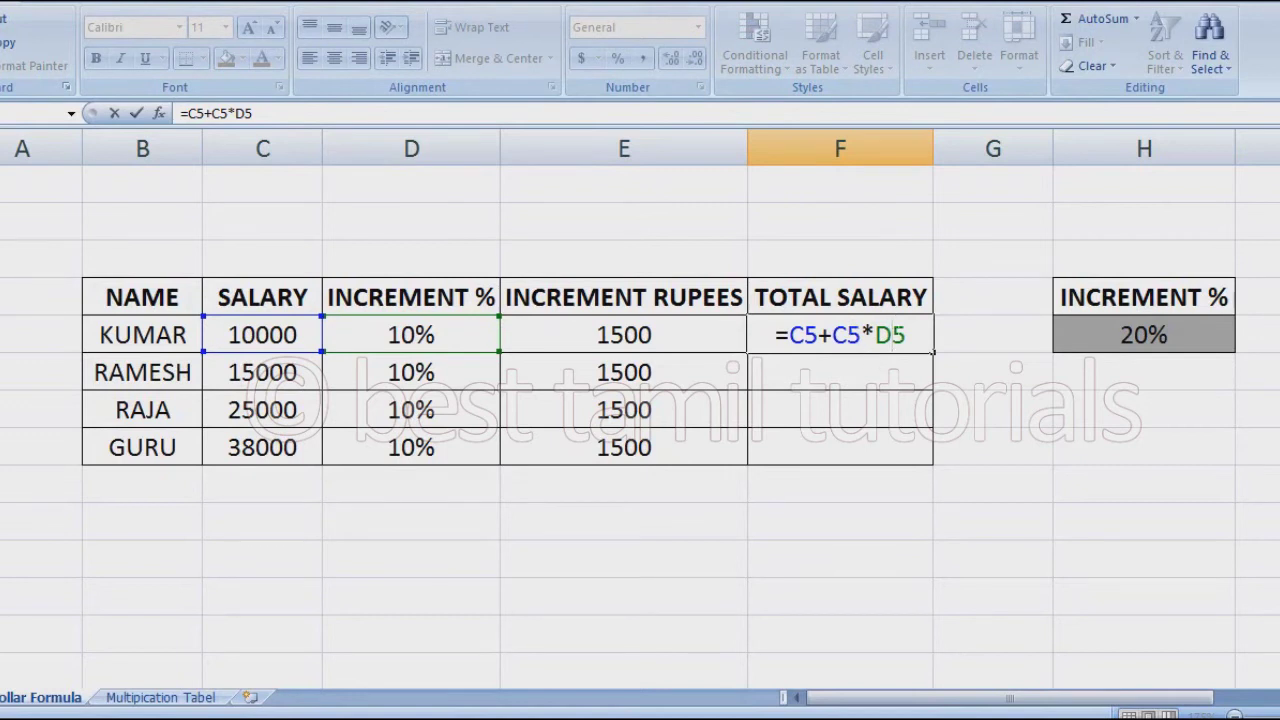
key(ctrl+Return)
double_click(934, 354)
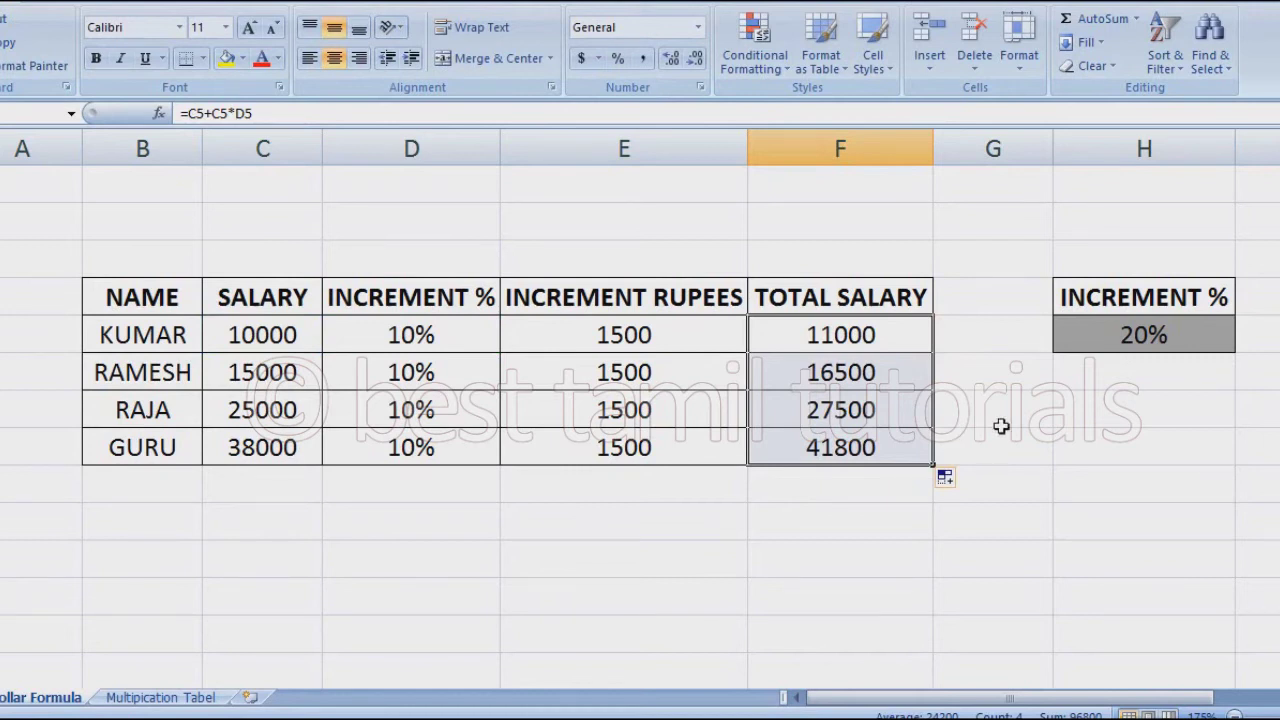
click(1001, 420)
click(894, 335)
key(ctrl+z)
key(ctrl+z)
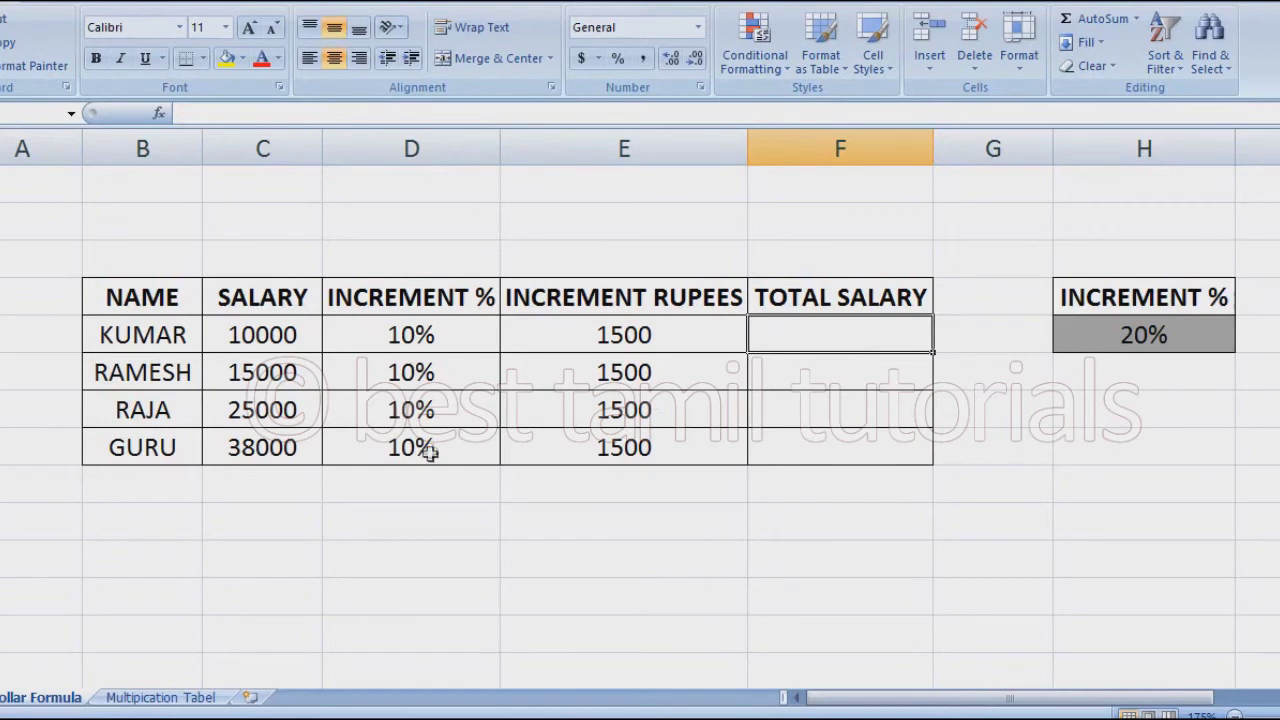
Enter =C5*H5 in F5, multiplying KUMAR's salary by the 20% cell, giving 2000
text(=)
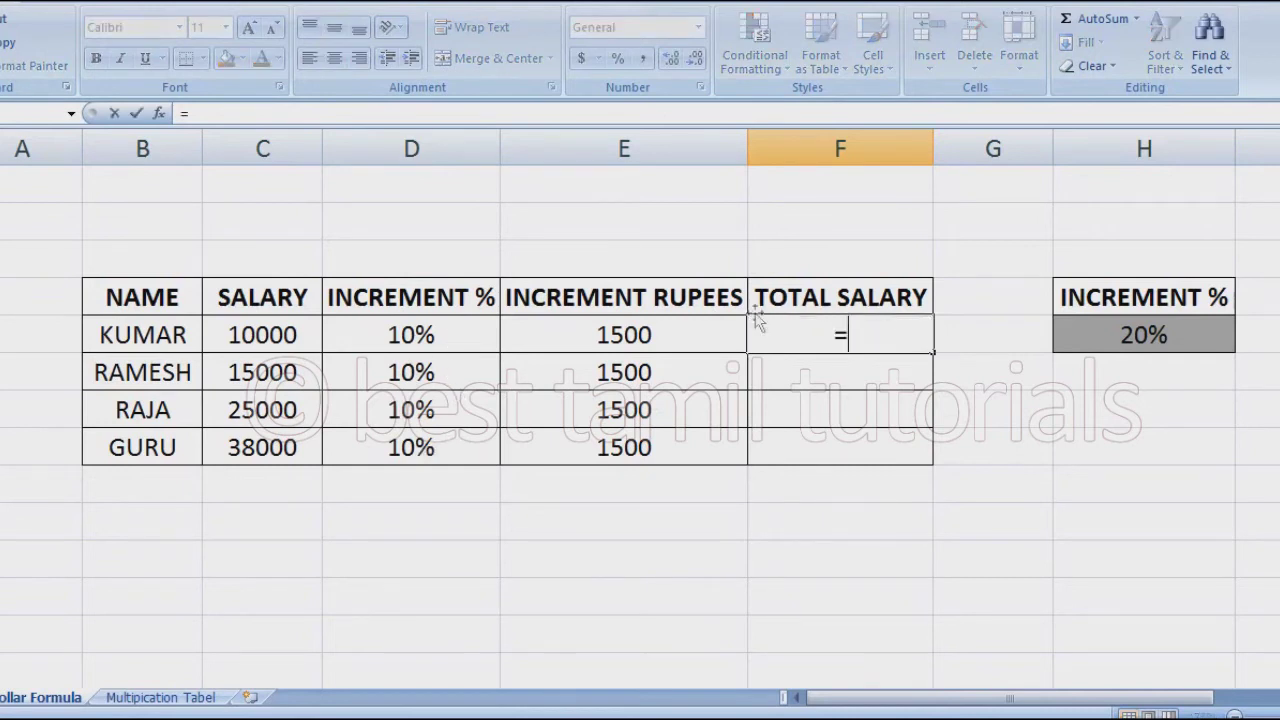
click(267, 336)
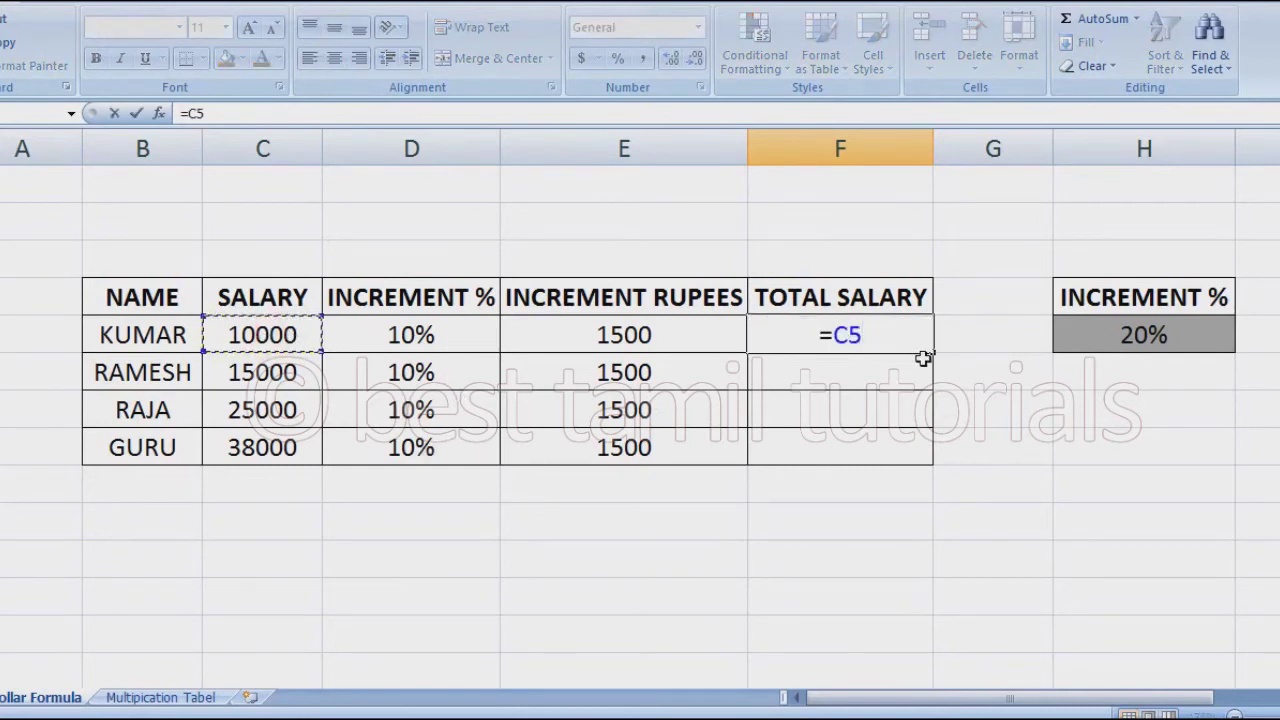
text(*)
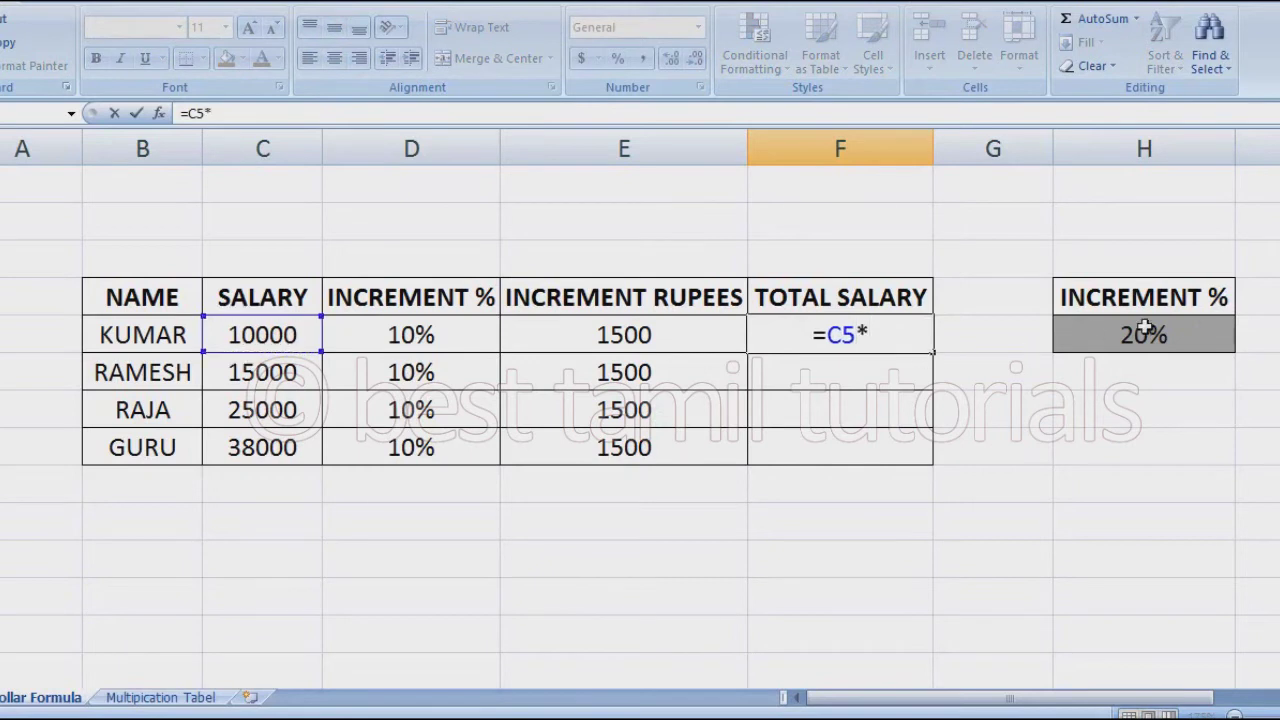
click(1143, 330)
key(Return)
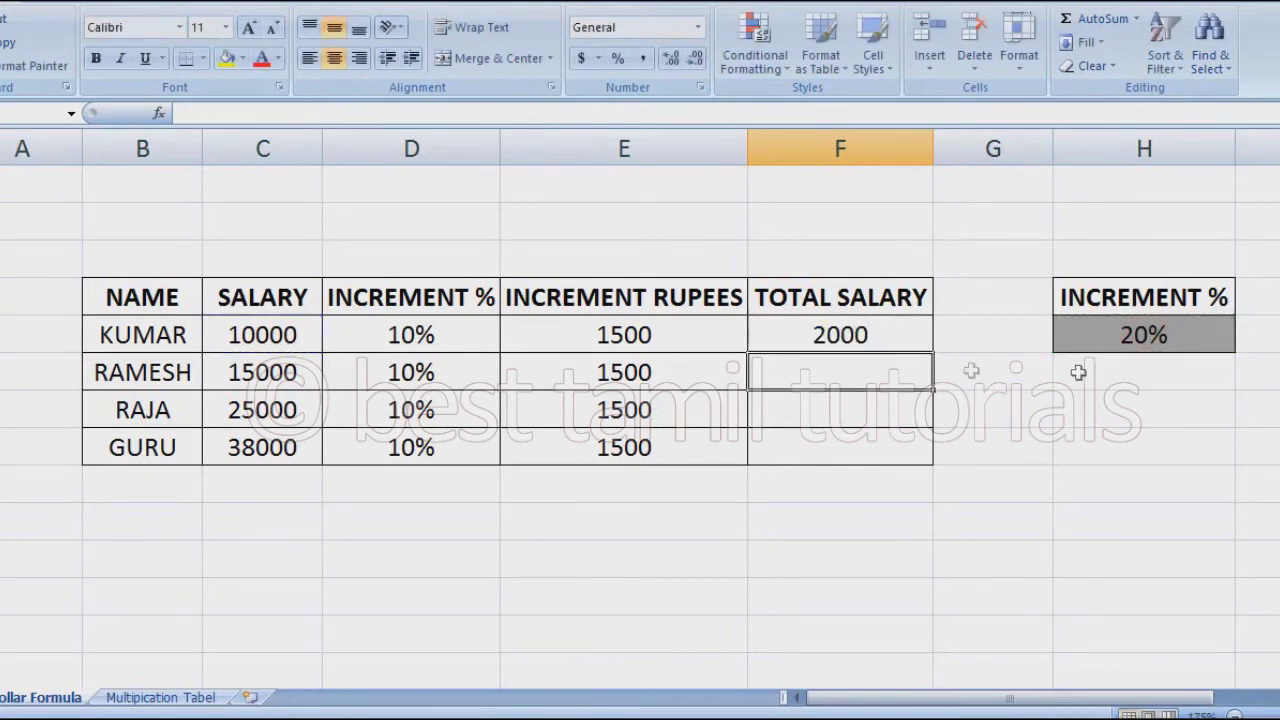
Fill =C5*H5 down to F8 and inspect why the lower rows show 0
click(906, 339)
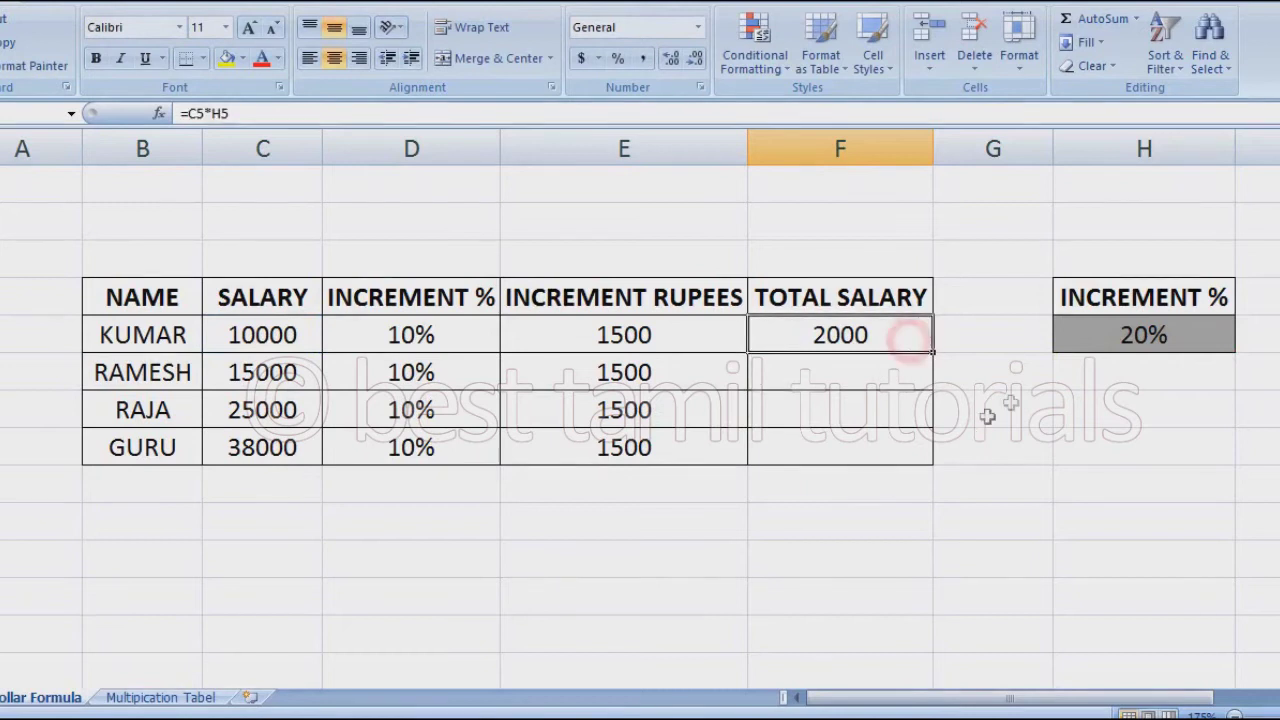
double_click(936, 357)
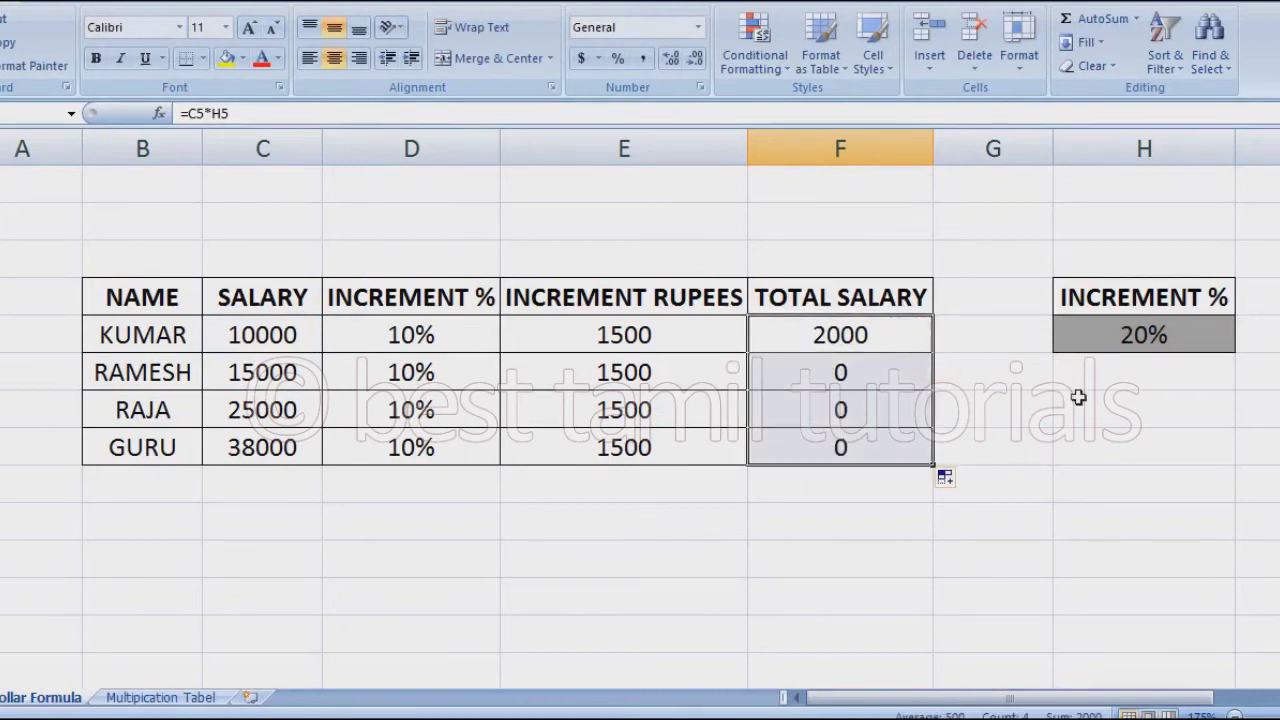
click(846, 370)
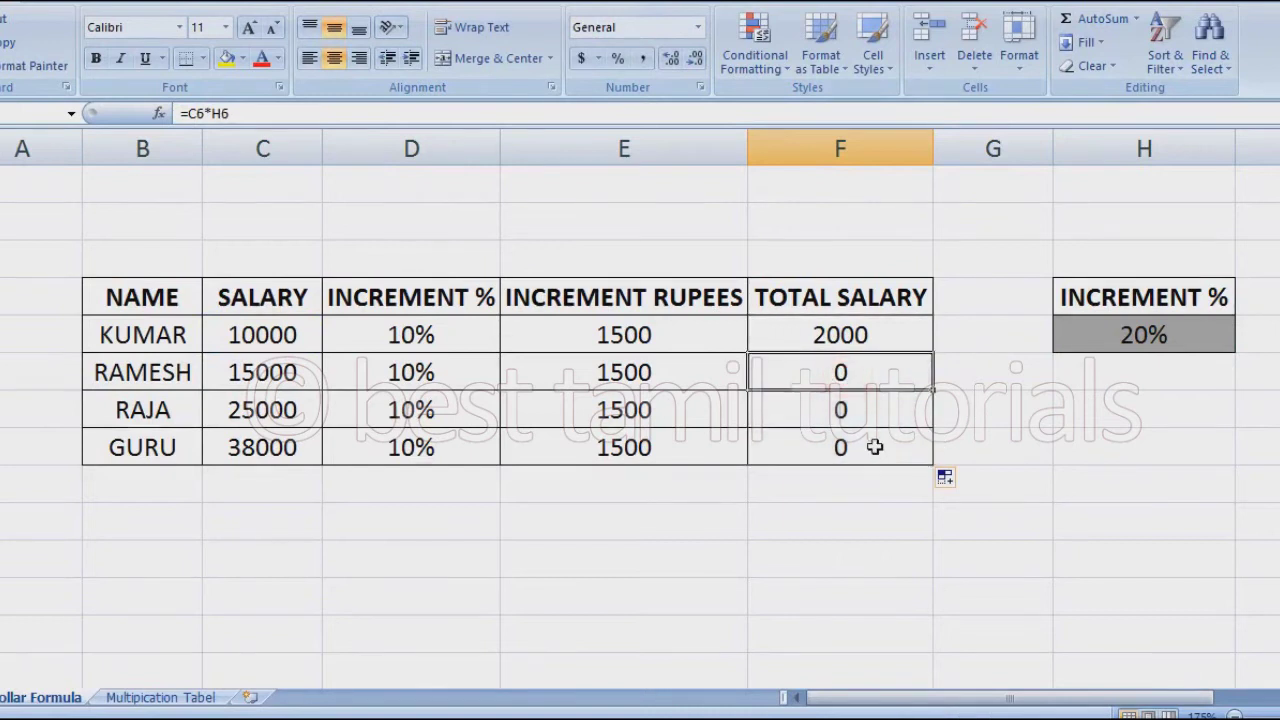
double_click(863, 335)
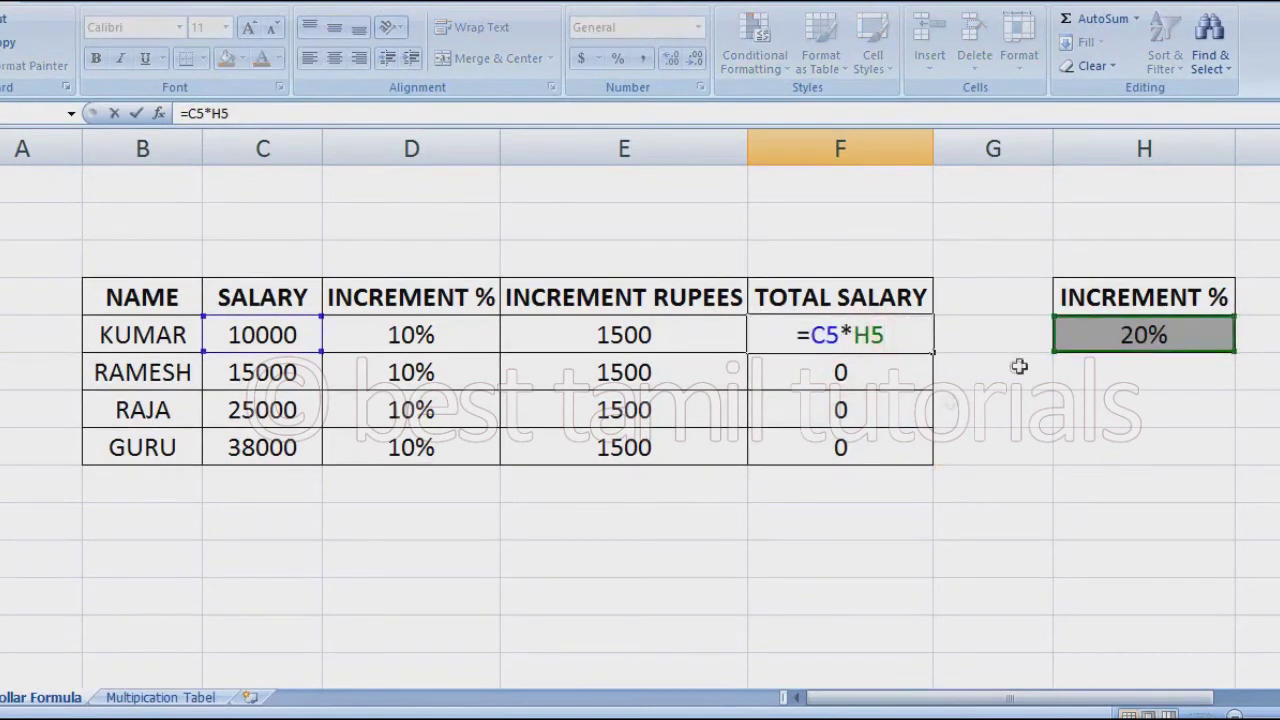
key(Return)
double_click(872, 375)
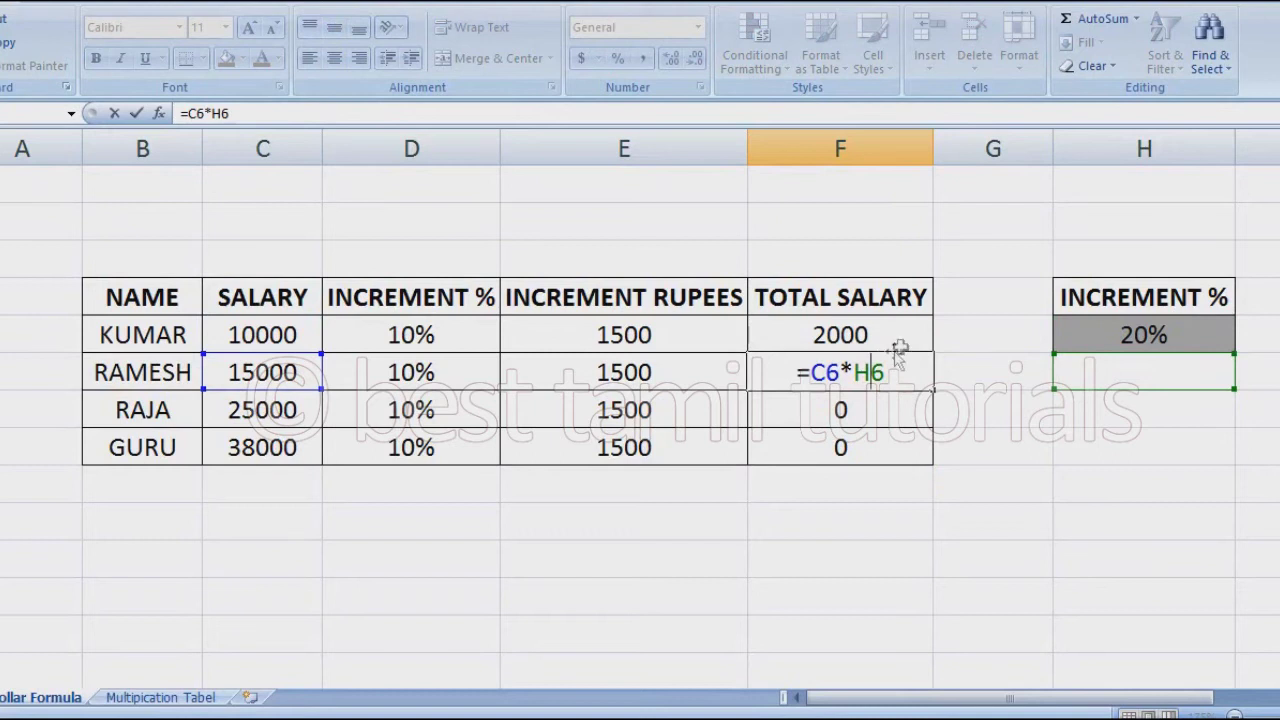
key(Escape)
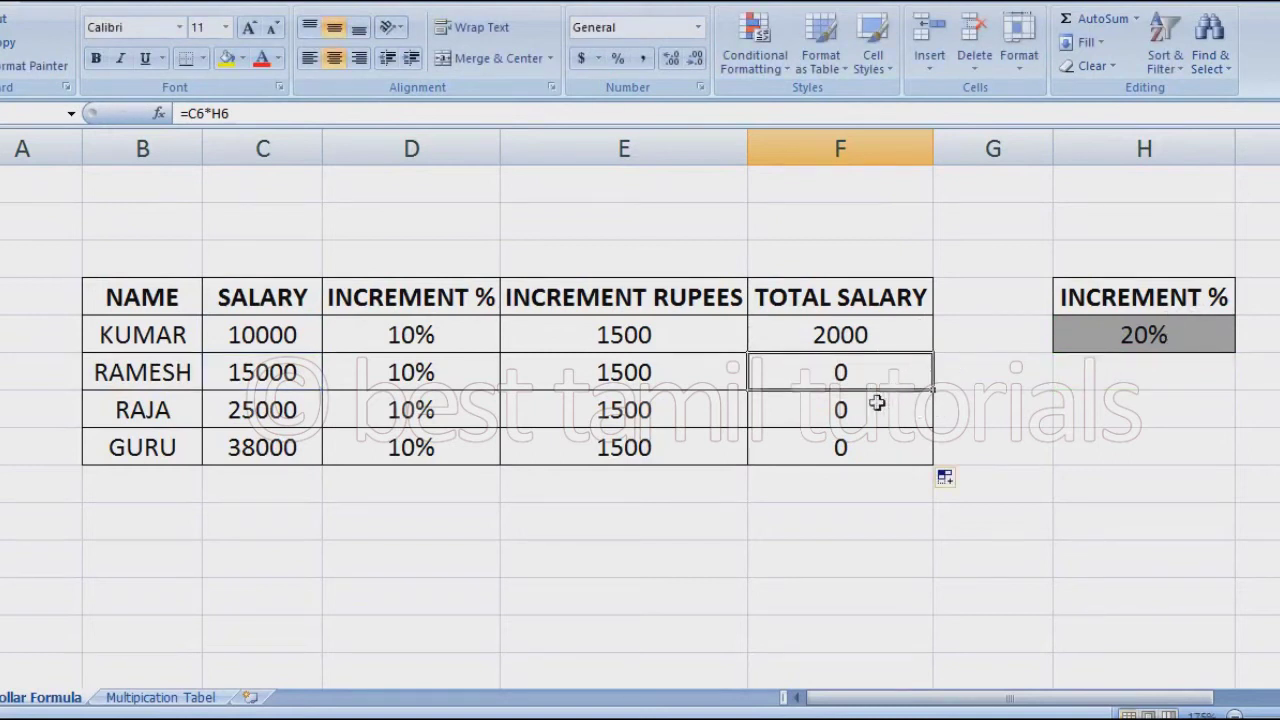
click(995, 432)
click(1060, 368)
text(2)
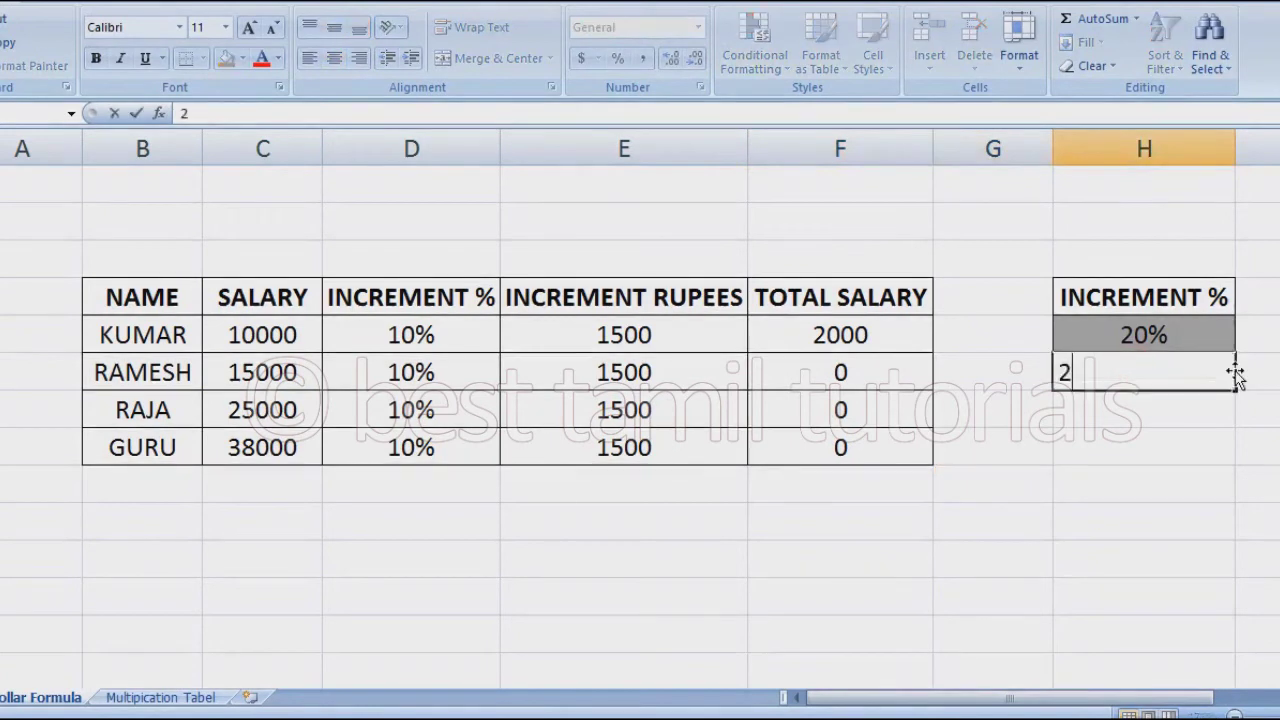
text(0)
key(Return)
click(1233, 372)
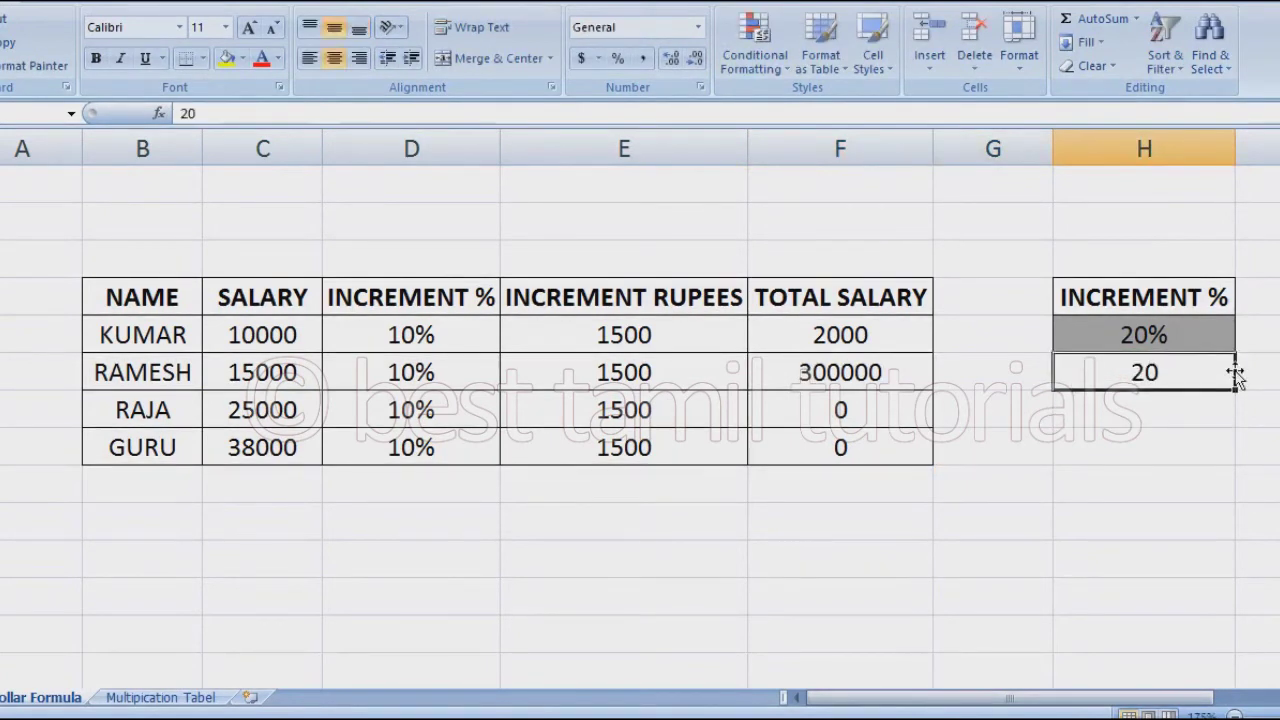
key(F2)
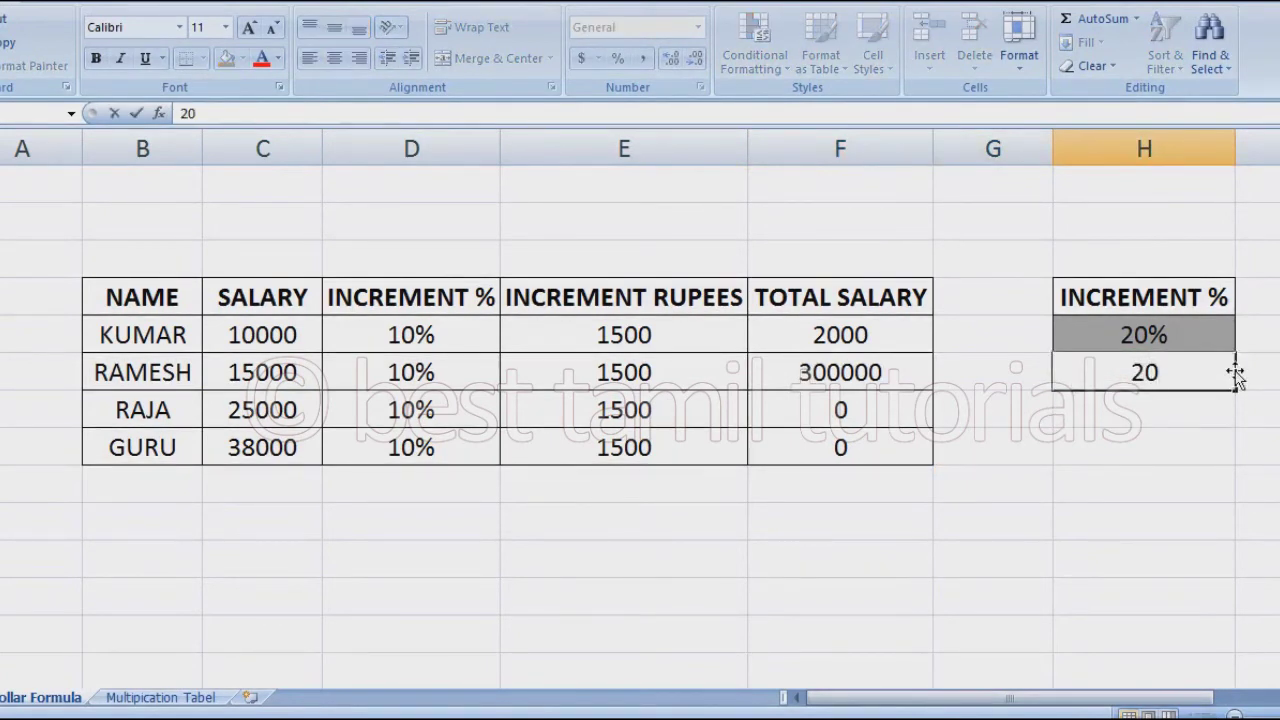
text(%)
key(Return)
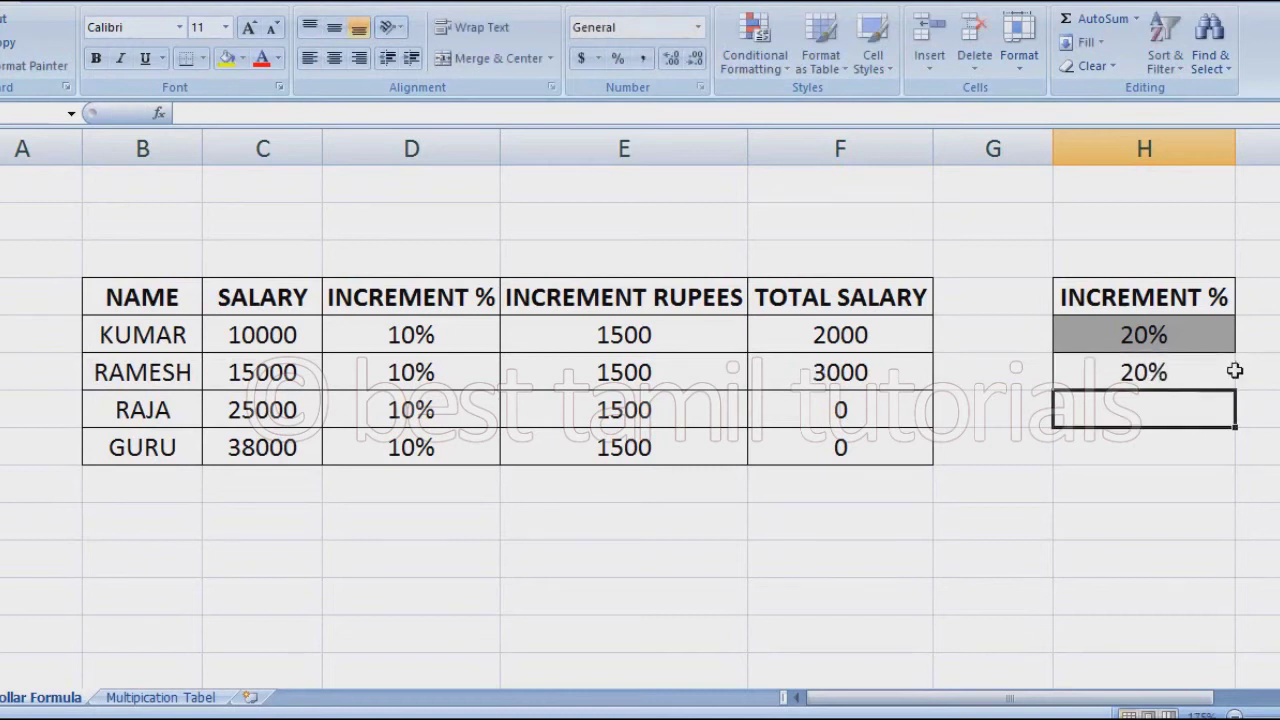
double_click(829, 371)
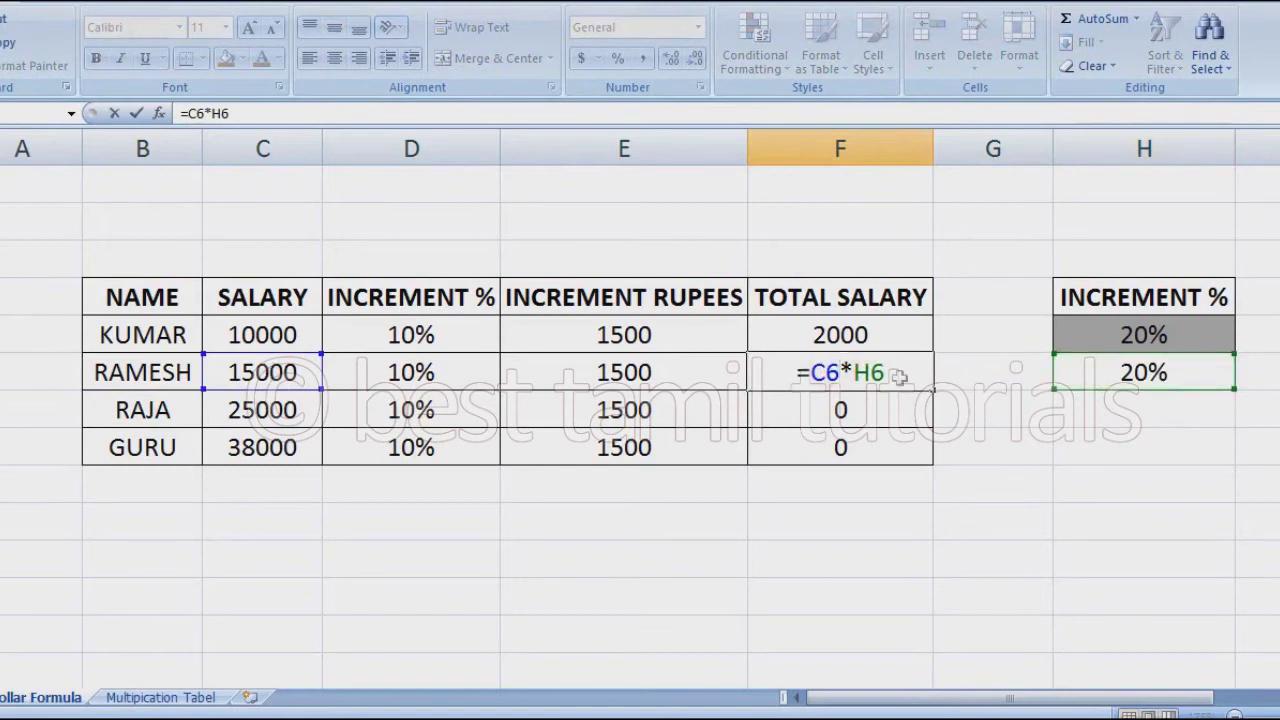
key(Escape)
click(1118, 410)
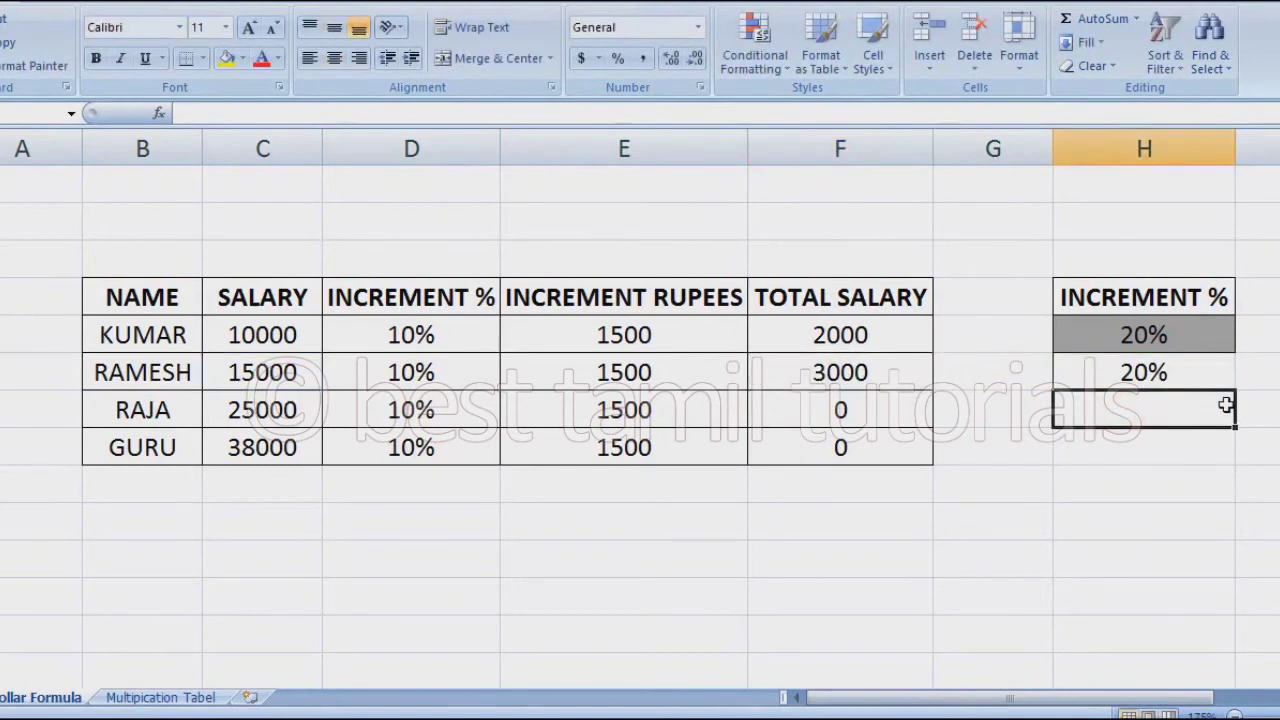
text(30%)
key(Return)
click(1226, 406)
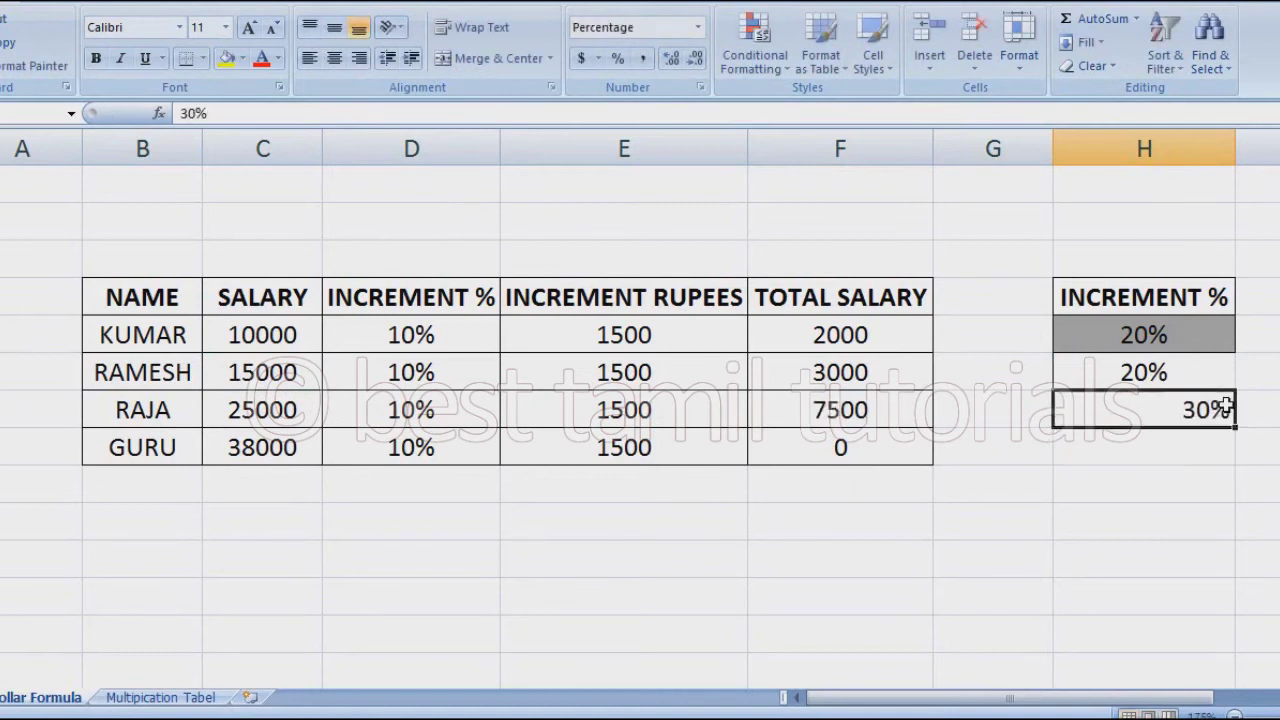
click(905, 409)
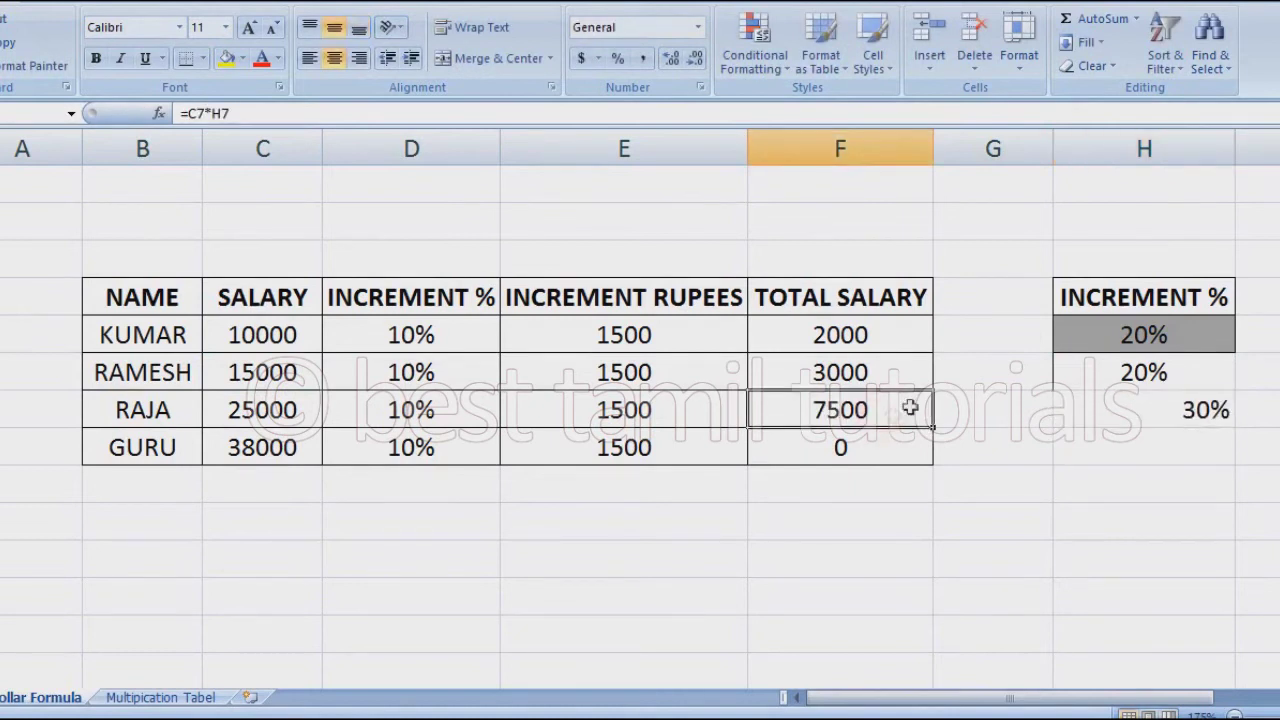
click(1125, 409)
key(Delete)
click(1182, 376)
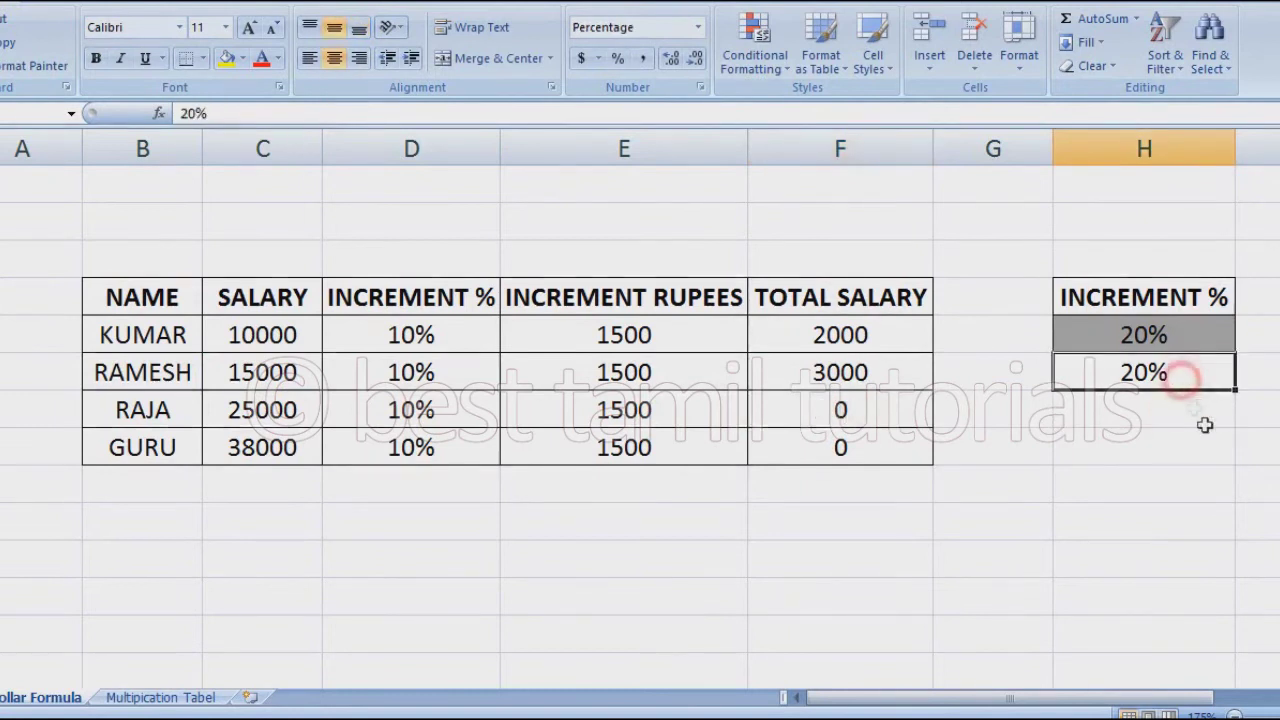
key(Delete)
click(1165, 446)
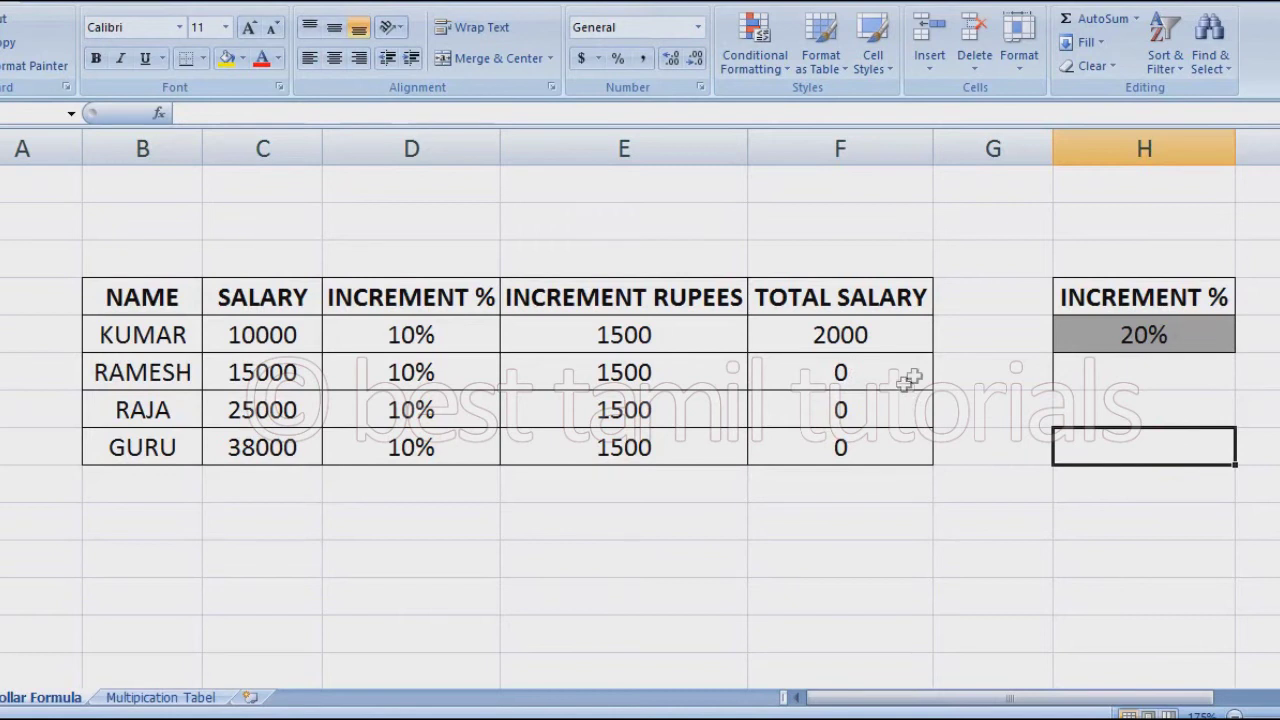
click(884, 335)
Put F5's formula =C5*H5 into edit mode
double_click(884, 335)
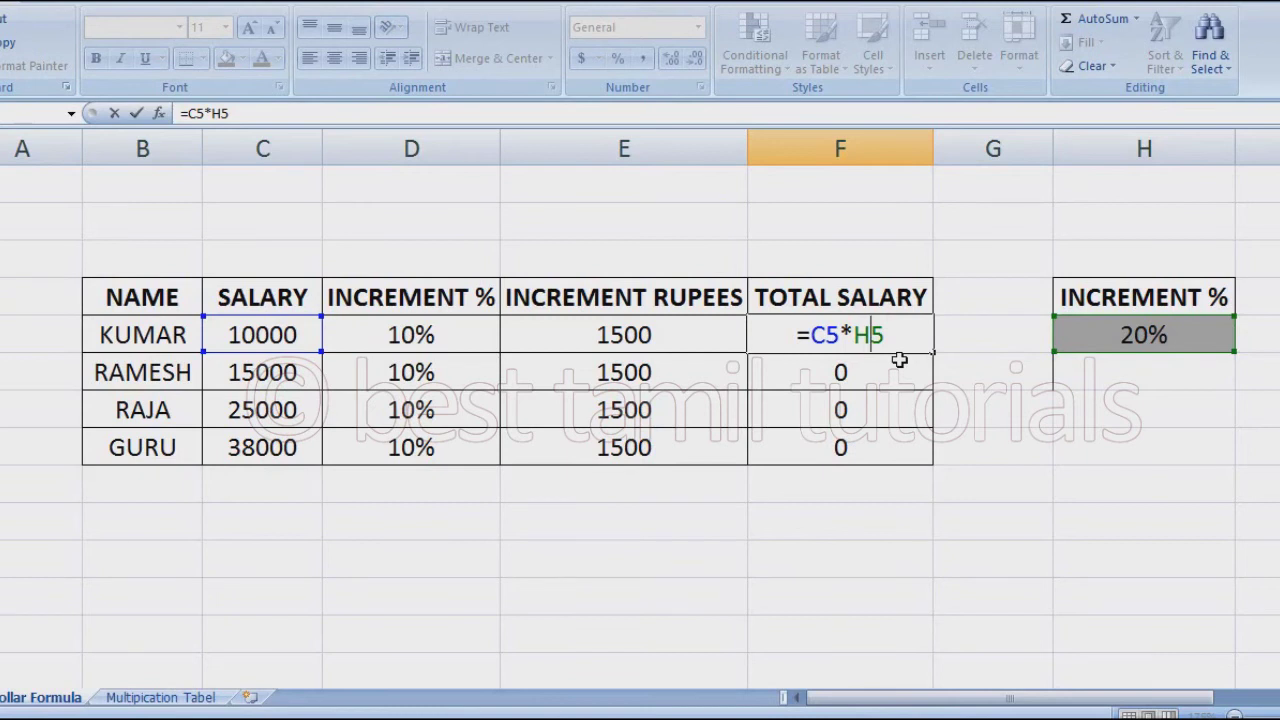
Change H5 to $H$5 in F5's formula and fill down, giving 2000, 3000, 5000, 7600
double_click(931, 343)
key(F4)
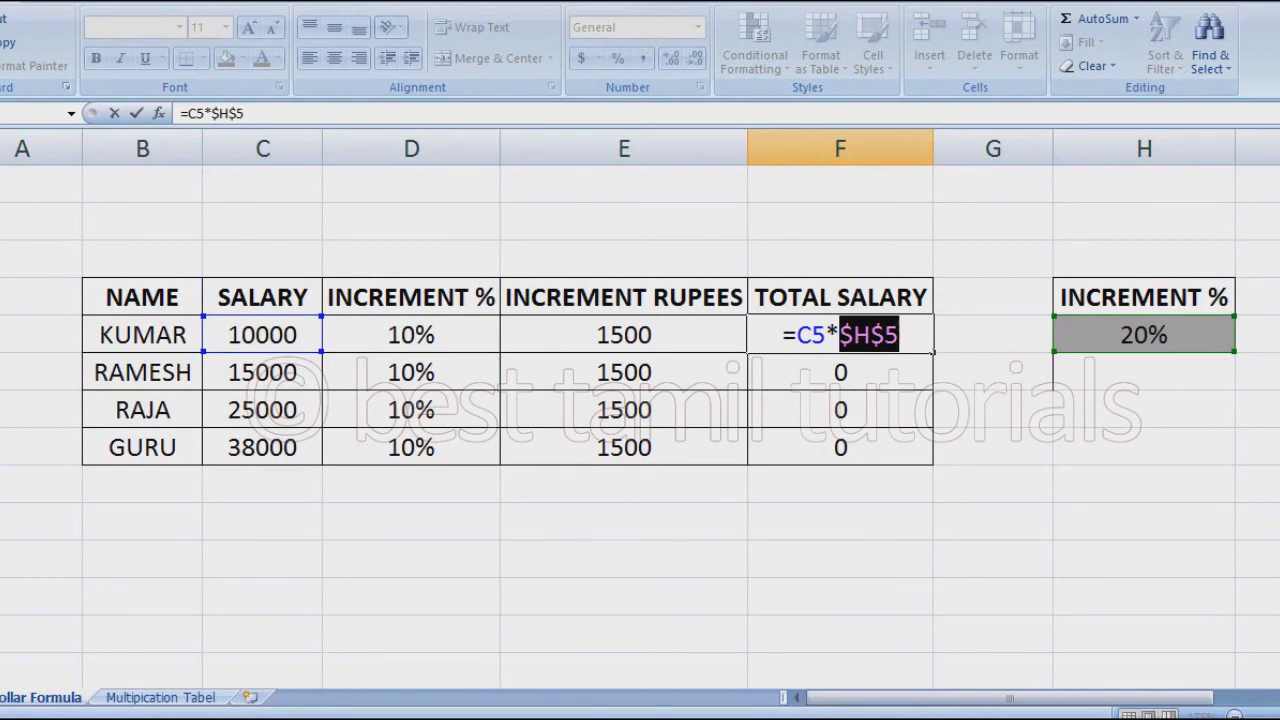
key(ctrl+Return)
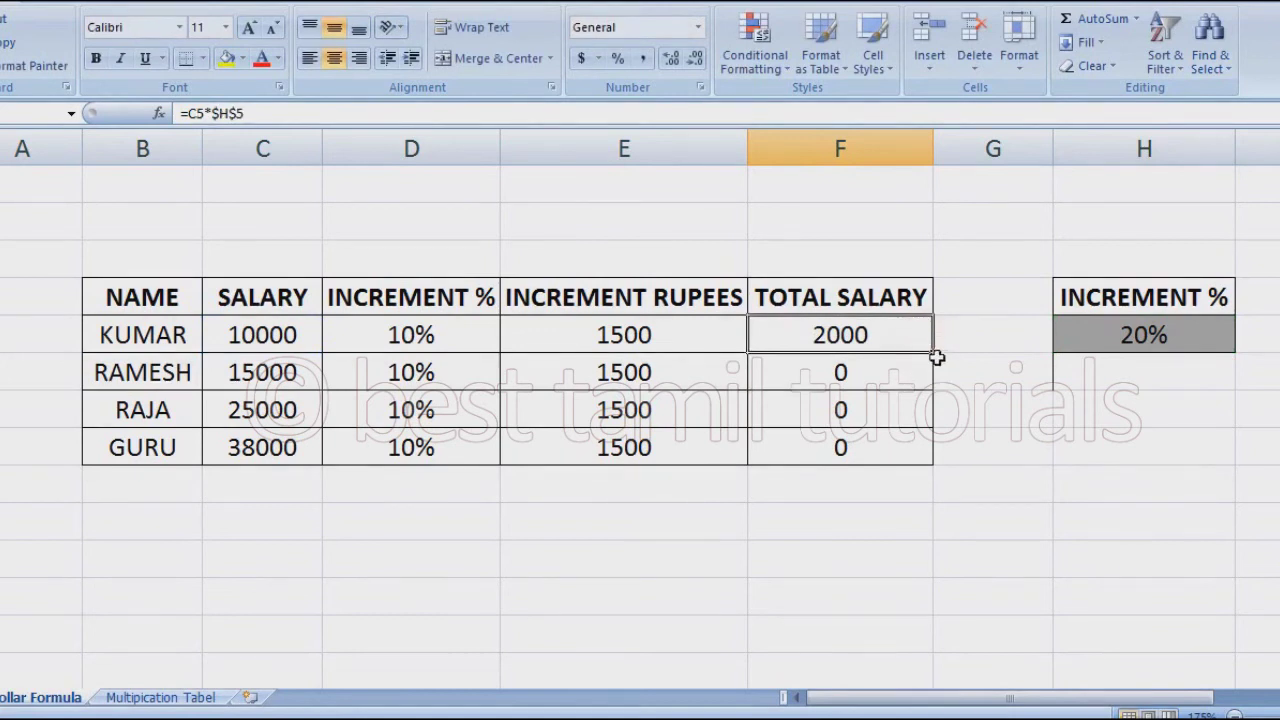
double_click(935, 355)
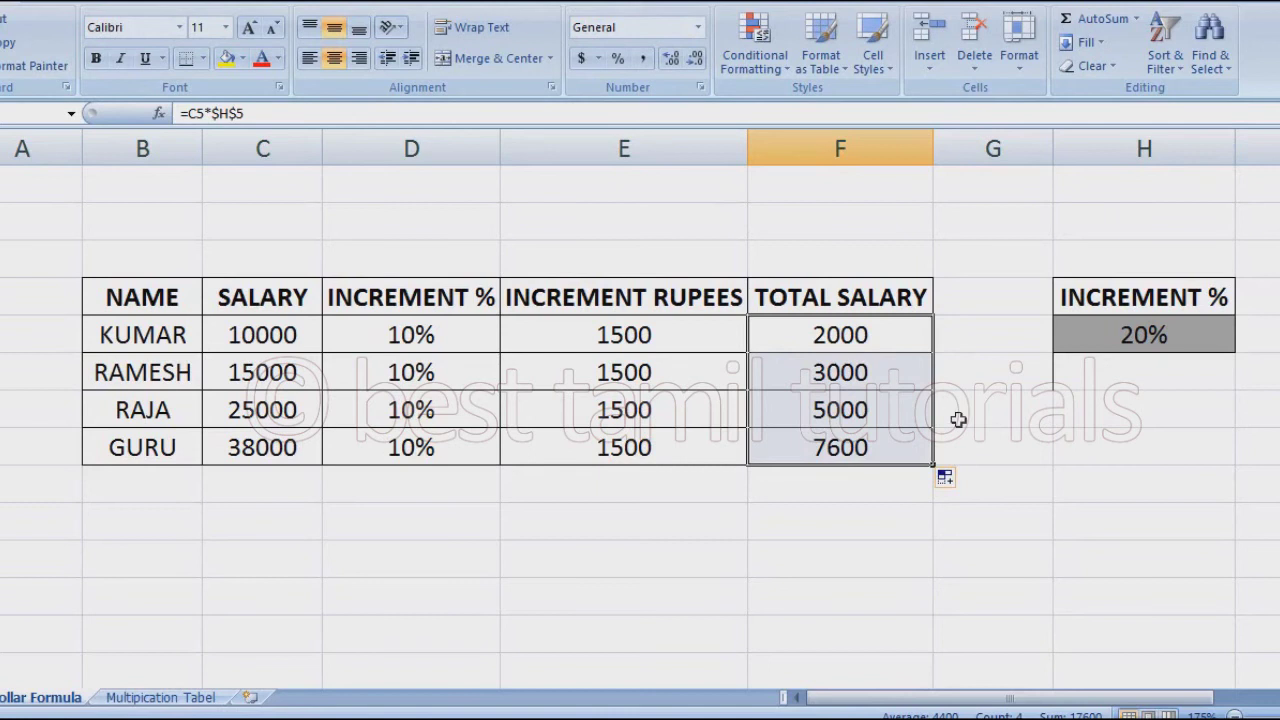
double_click(885, 338)
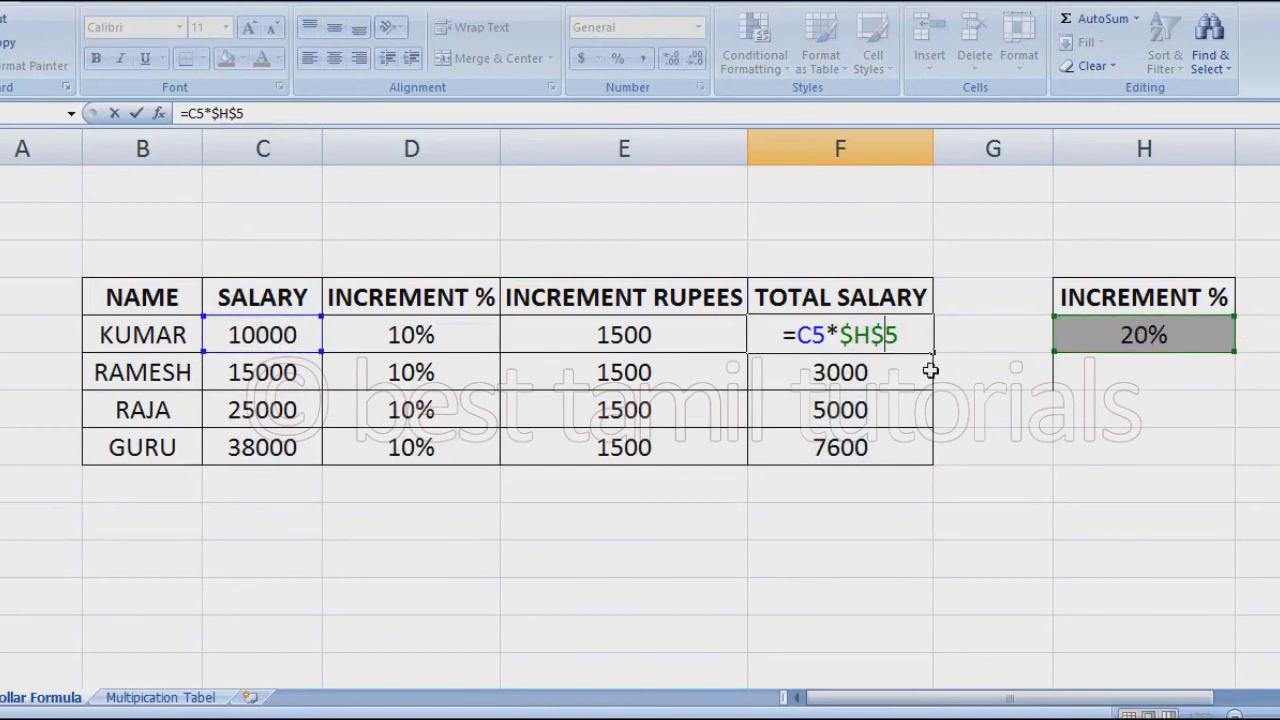
key(ctrl+Return)
click(857, 371)
click(880, 408)
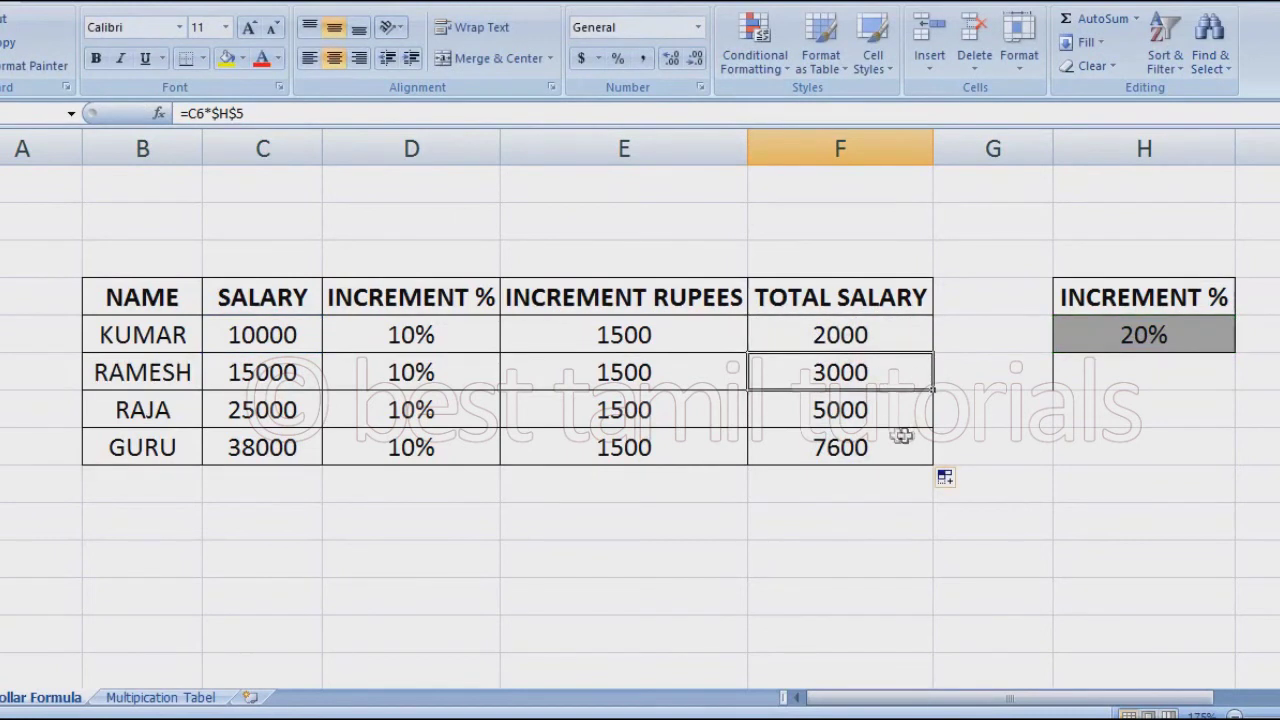
click(888, 478)
click(906, 521)
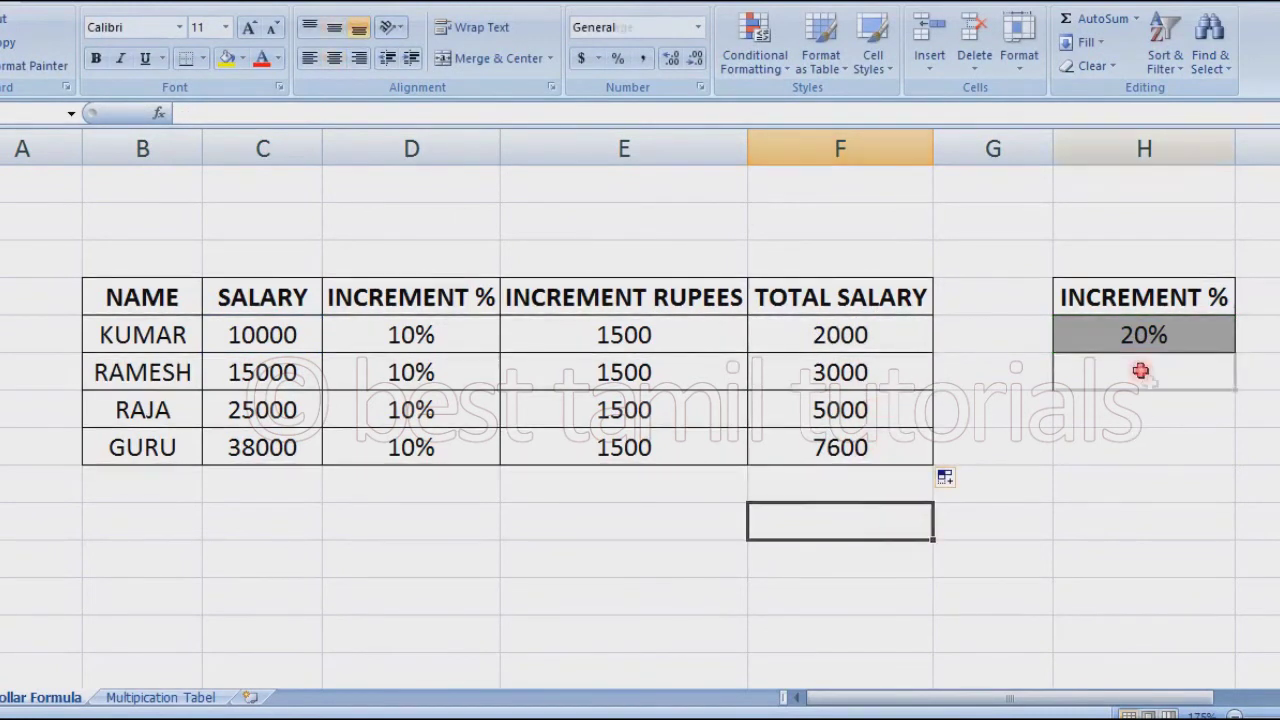
click(1146, 411)
click(1163, 449)
click(1160, 517)
click(1155, 410)
click(1140, 368)
click(1147, 338)
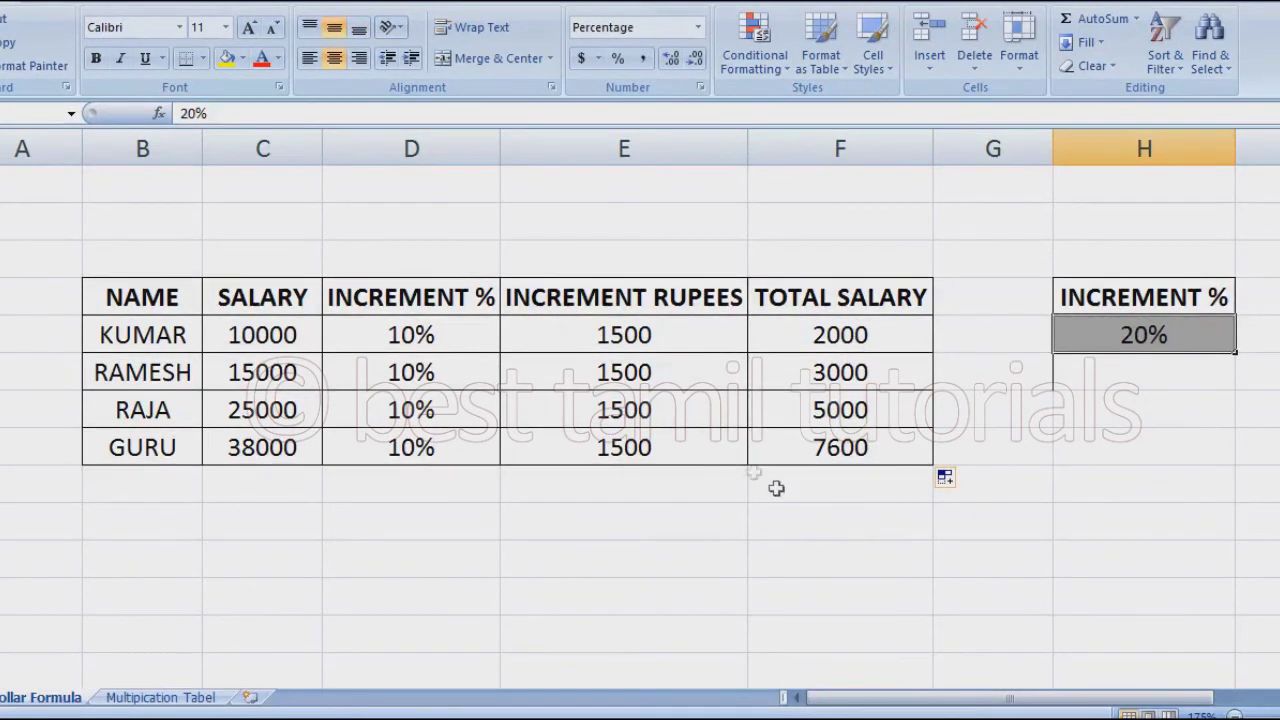
double_click(866, 371)
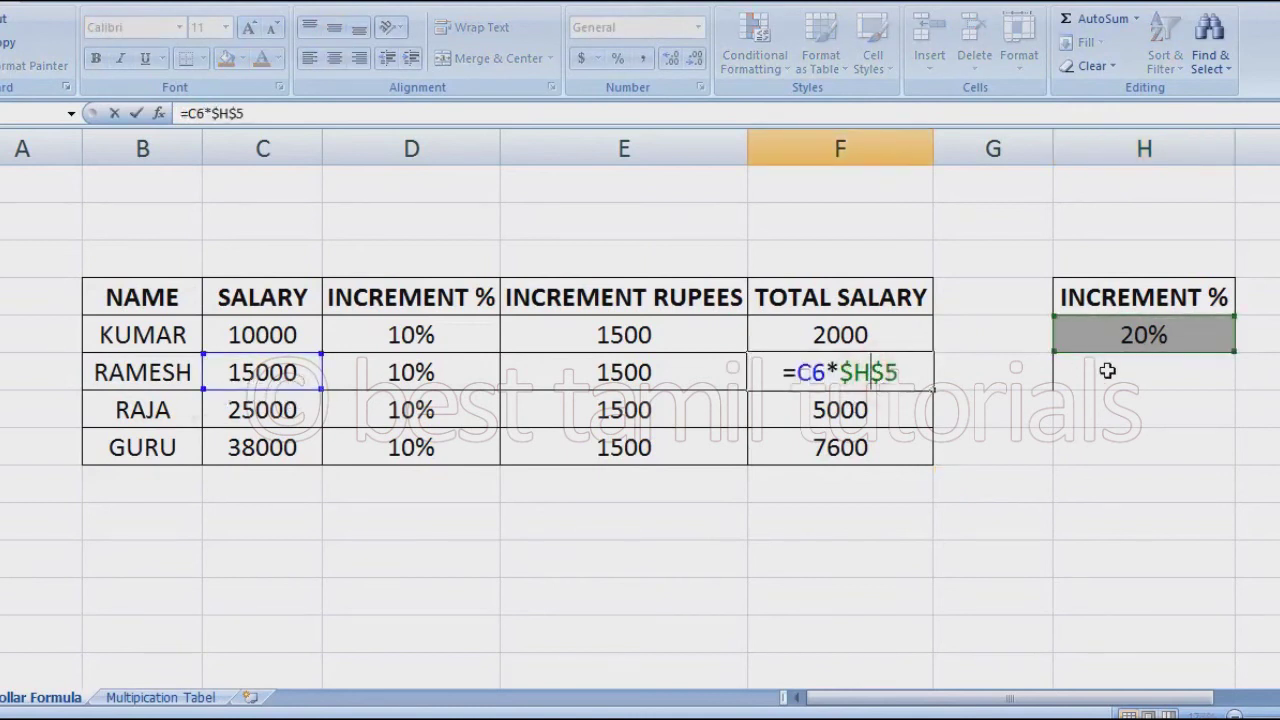
key(Return)
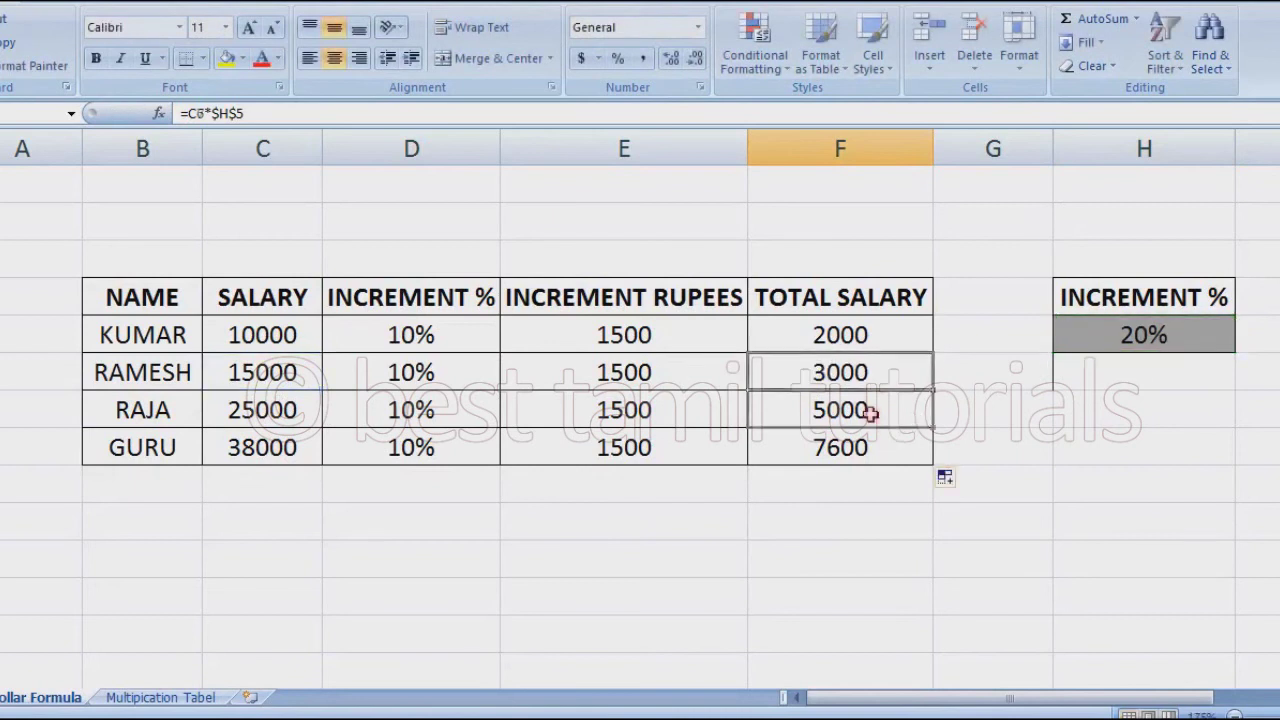
double_click(930, 420)
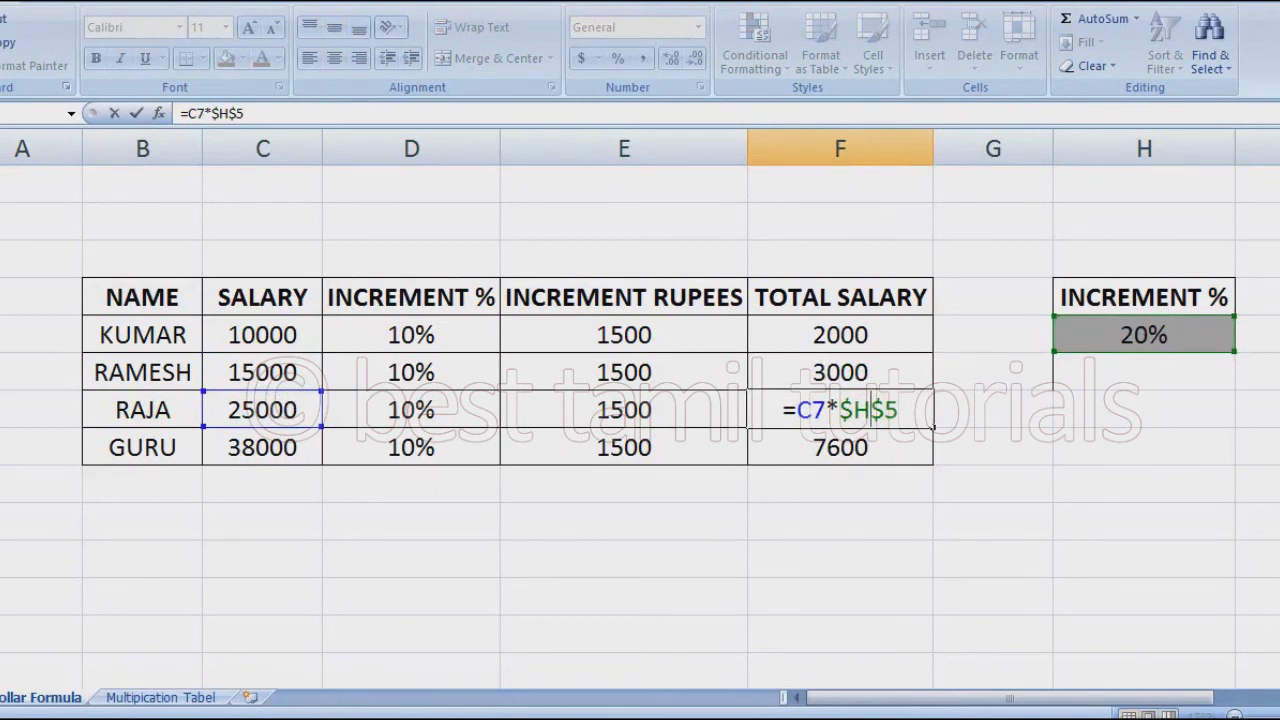
click(890, 348)
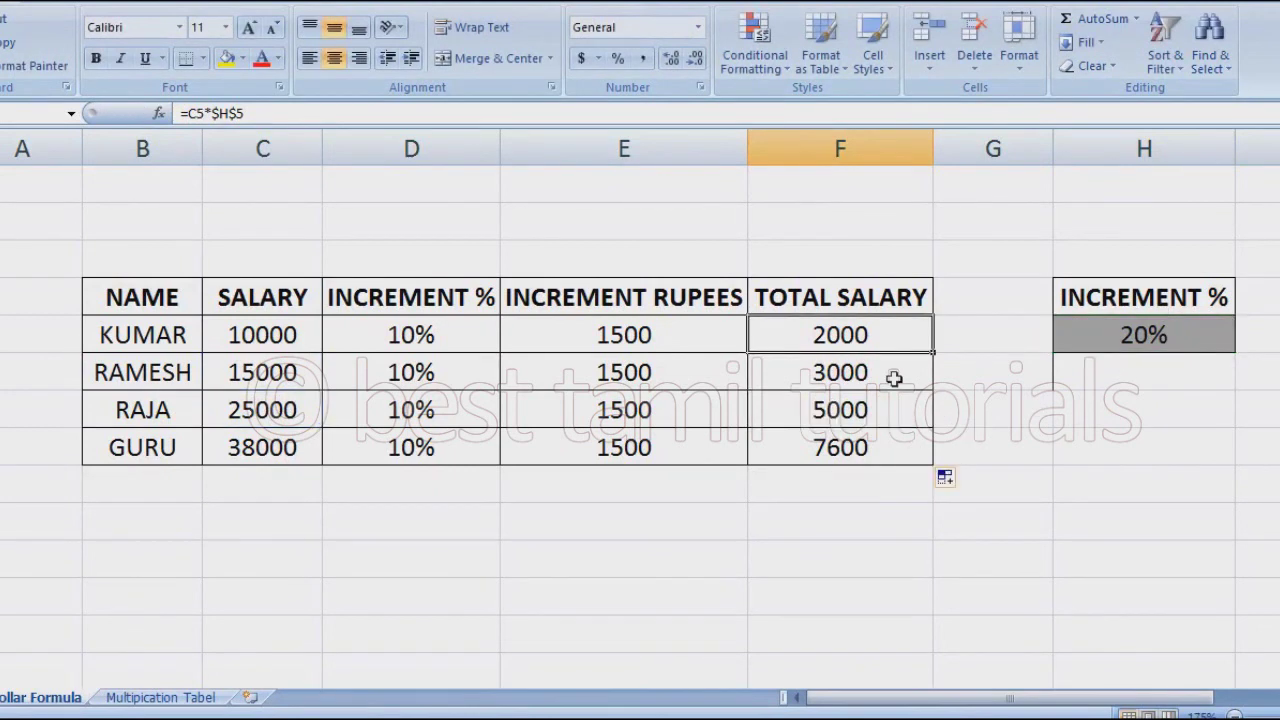